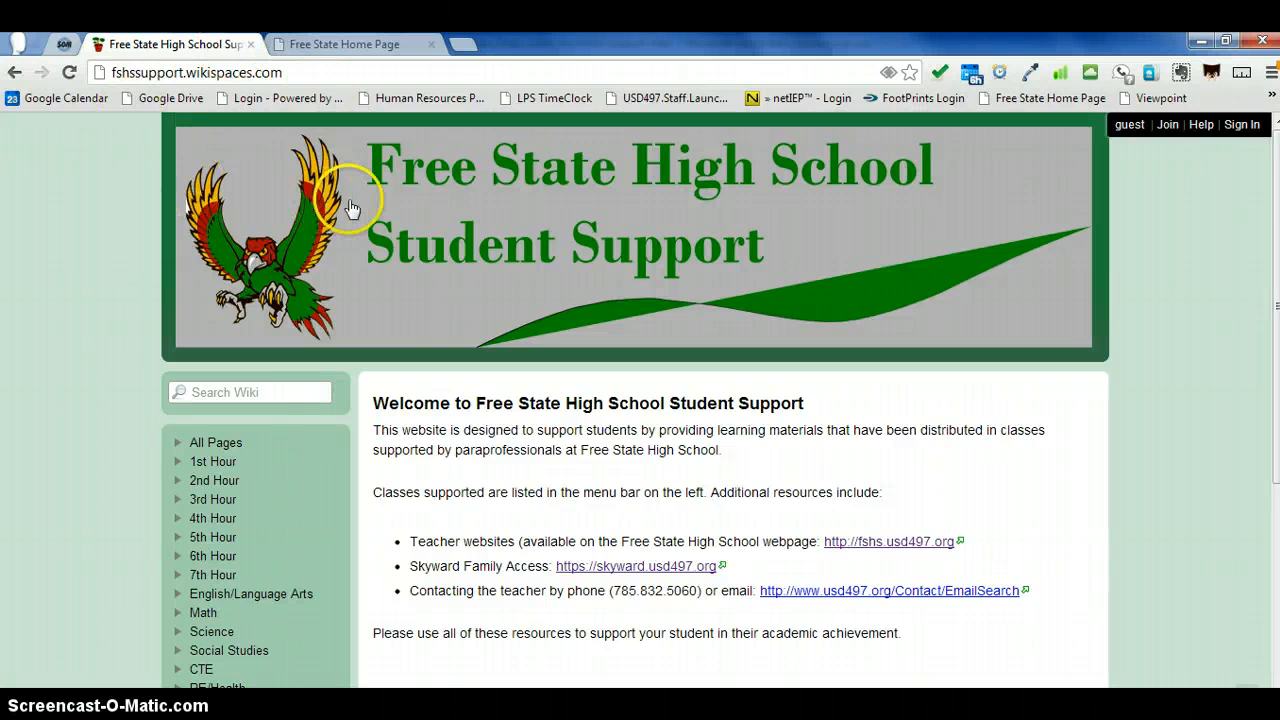
# Step: Sign in to the wiki with the username fshssupport and the account password
pyautogui.click(1238, 129)
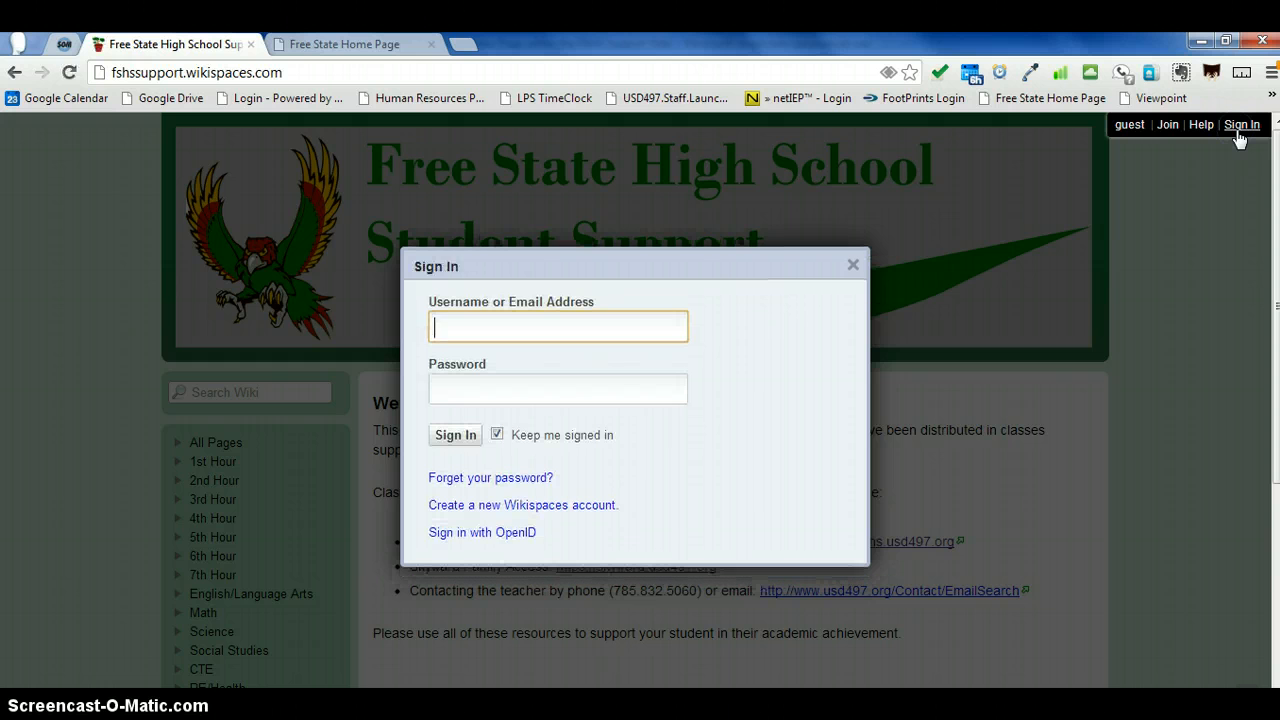
pyautogui.write('fshssupport')
pyautogui.press('Tab')
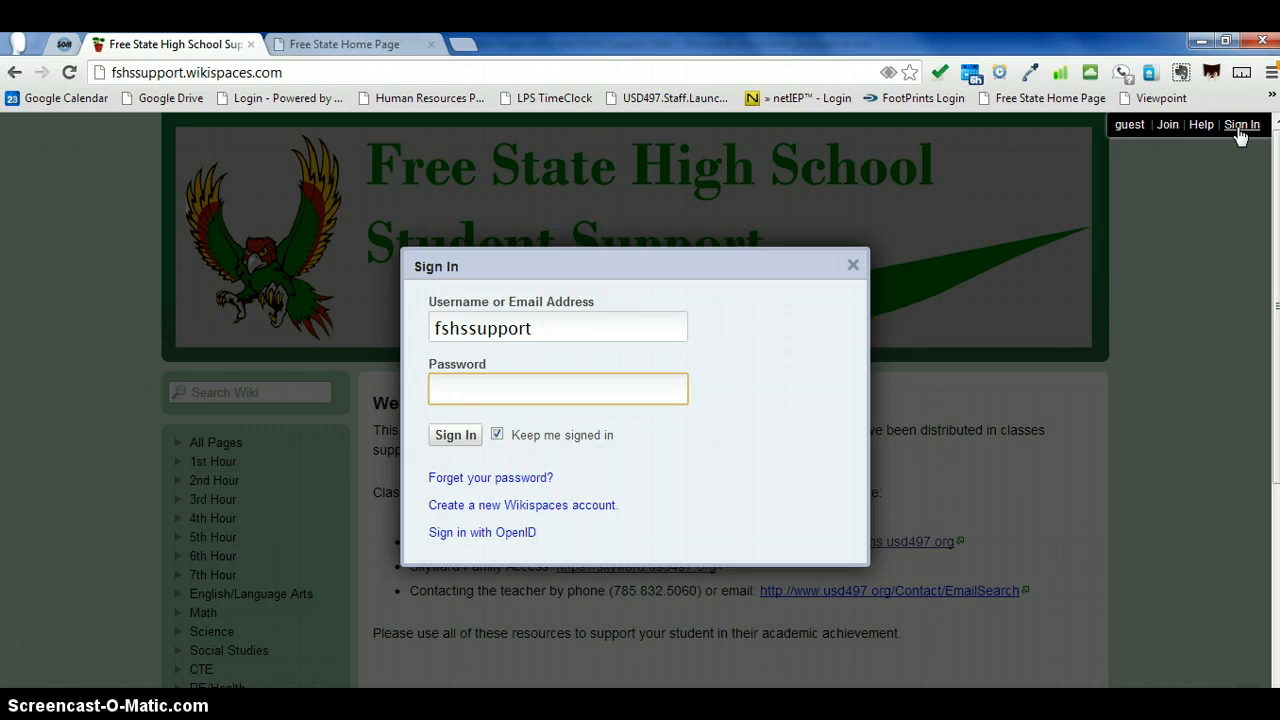
pyautogui.write('•••••••••••')
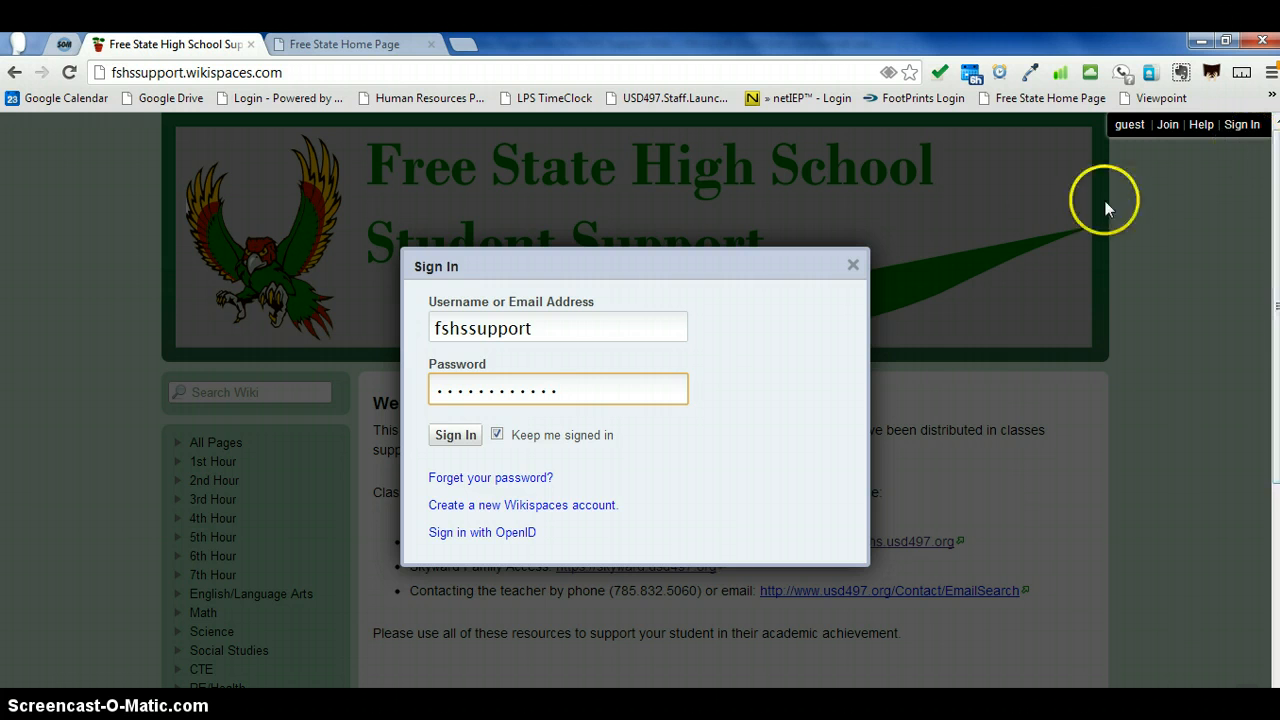
pyautogui.click(458, 440)
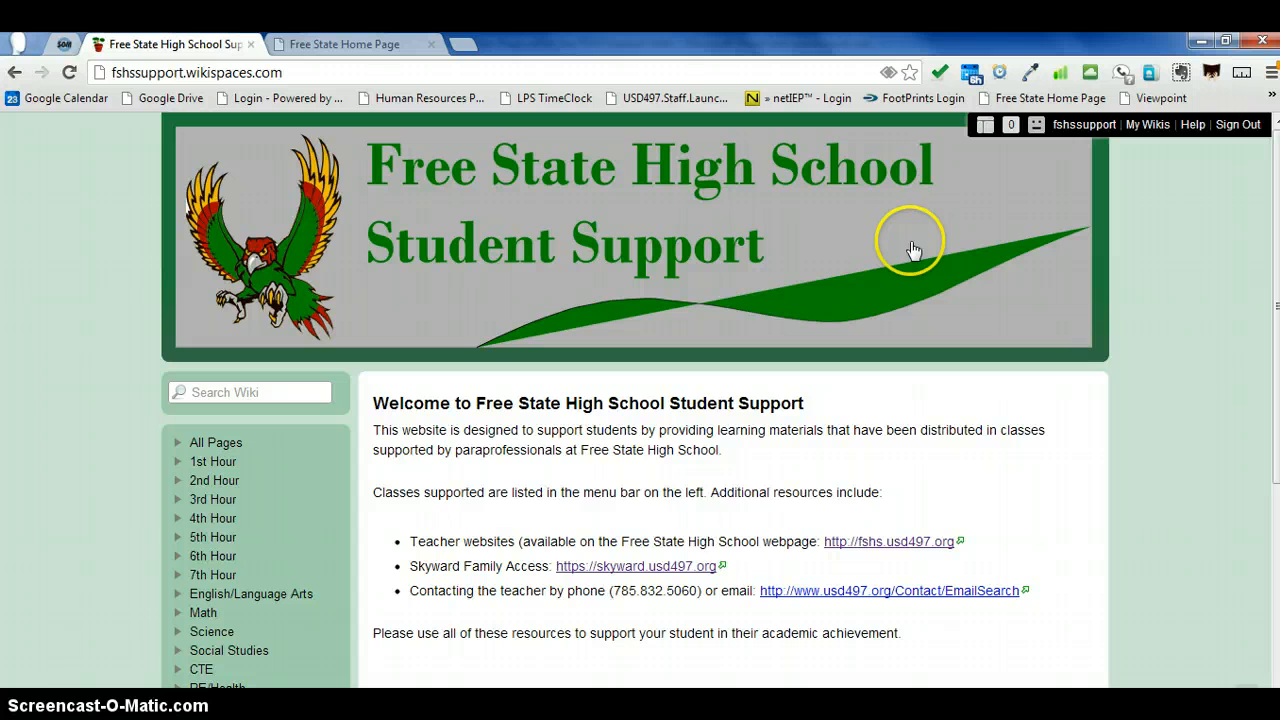
# Step: Show the wiki's management tools and start a new page named "Leadership Studies -" followed by the teacher's surname and "(2nd Hour)"
pyautogui.click(985, 137)
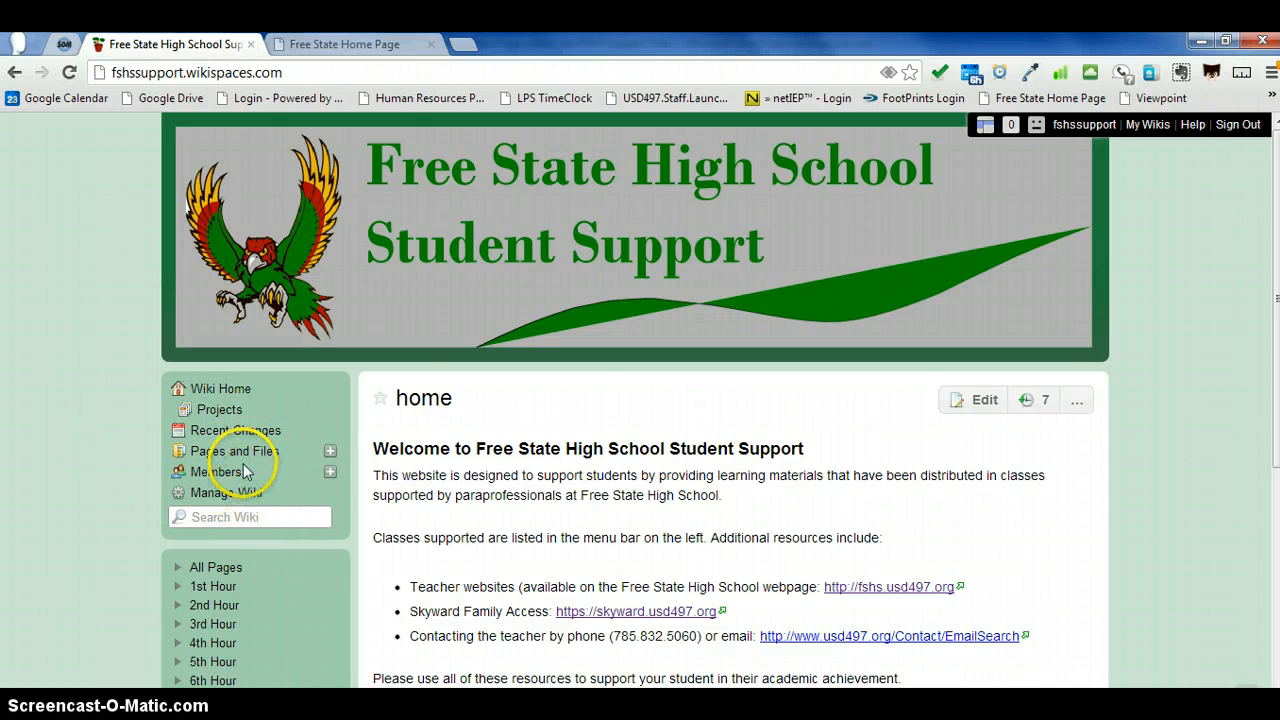
pyautogui.click(330, 455)
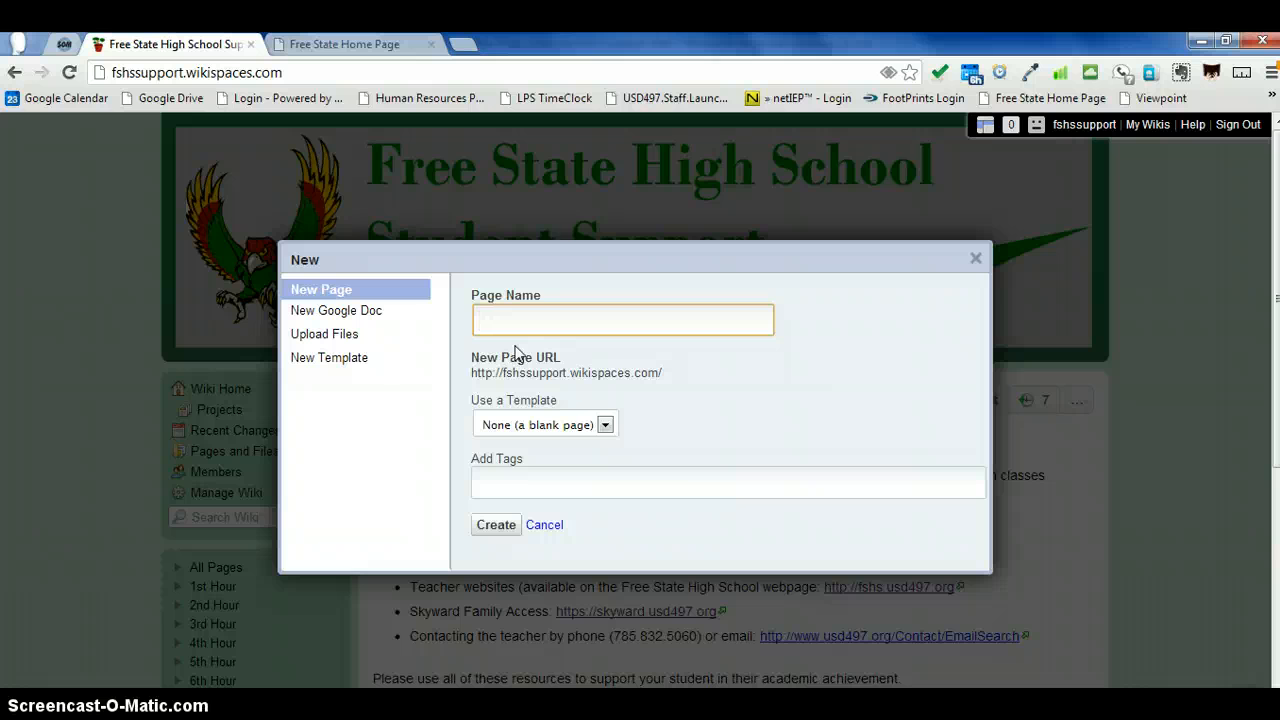
pyautogui.write('Leadership S')
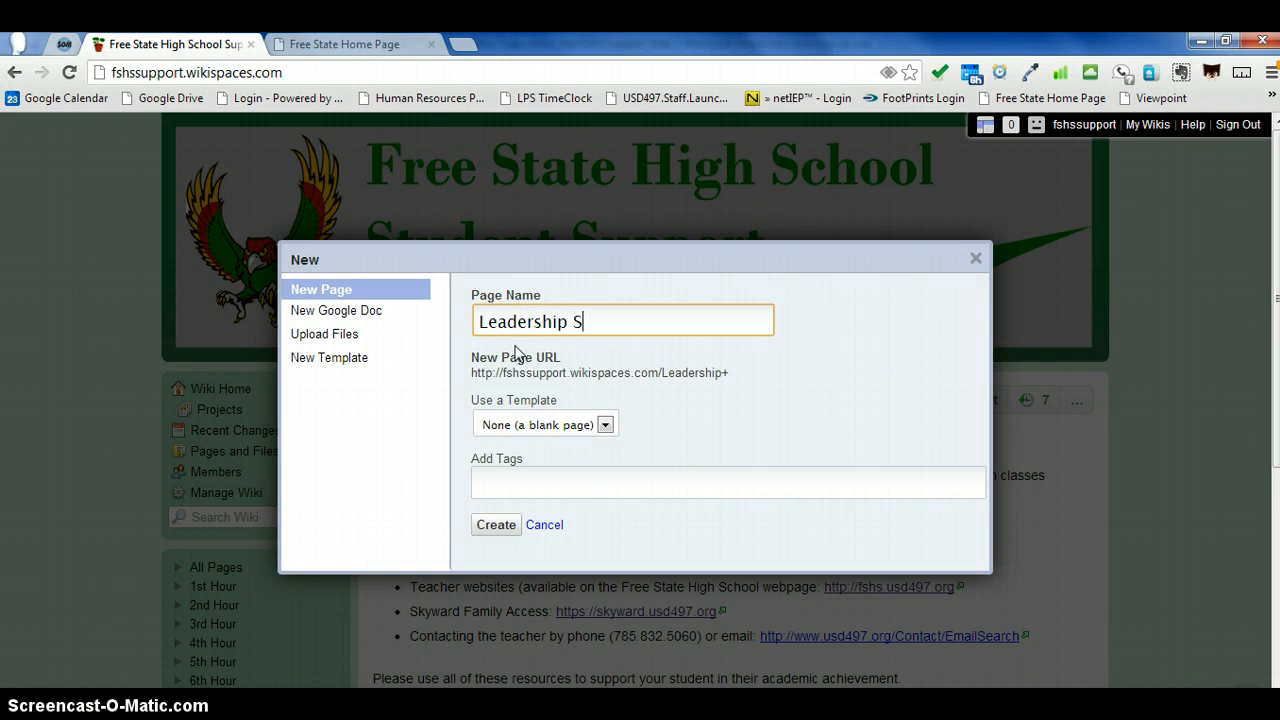
pyautogui.write('tudies - ')
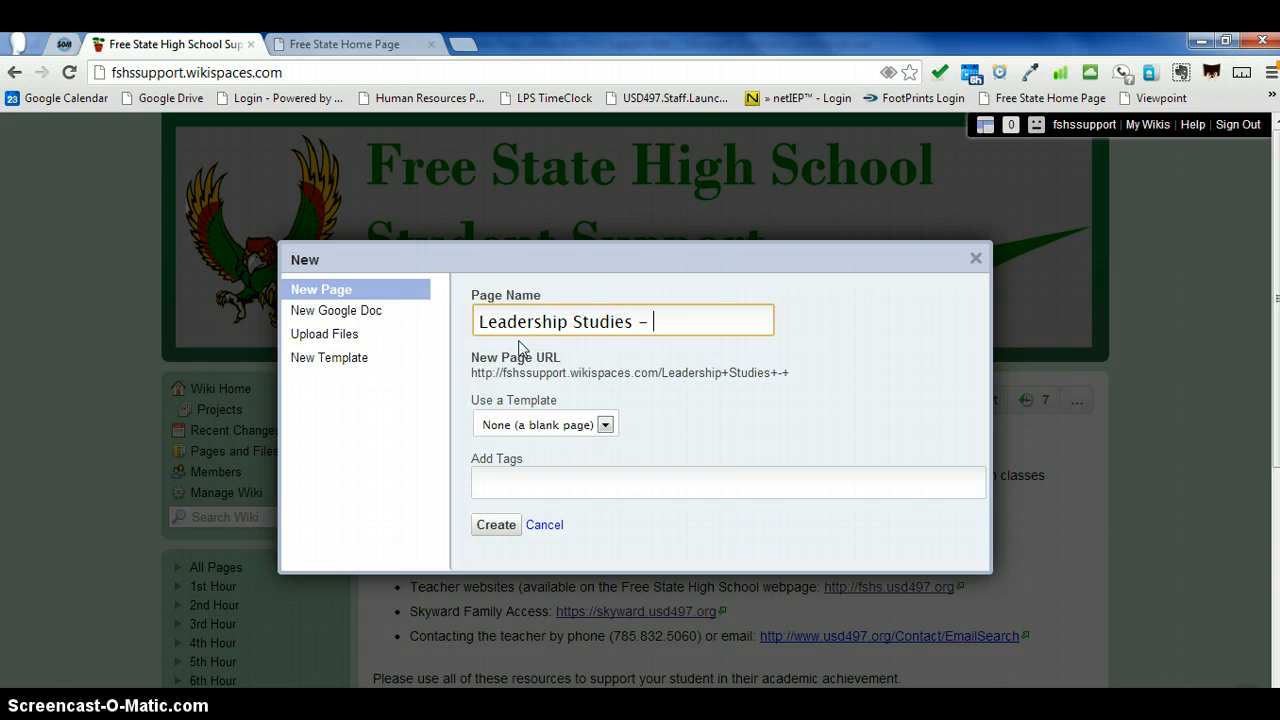
pyautogui.write('Kelly (2nd Hour)')
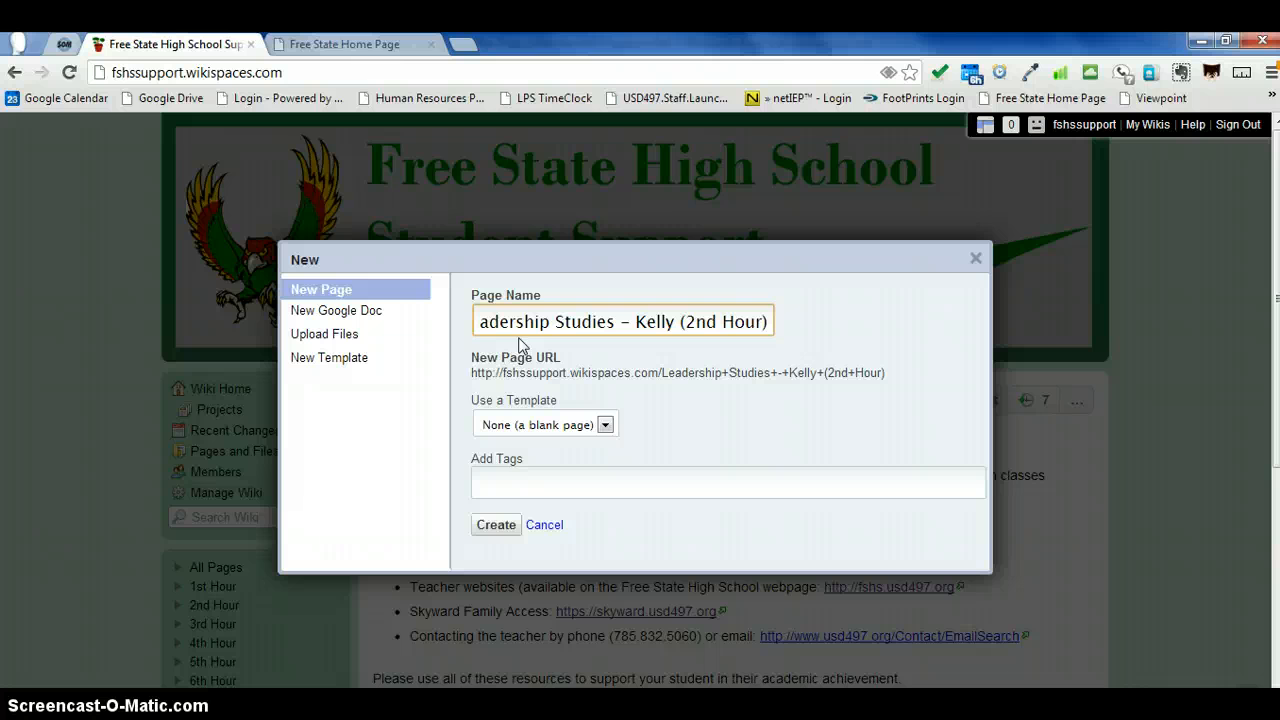
pyautogui.click(530, 368)
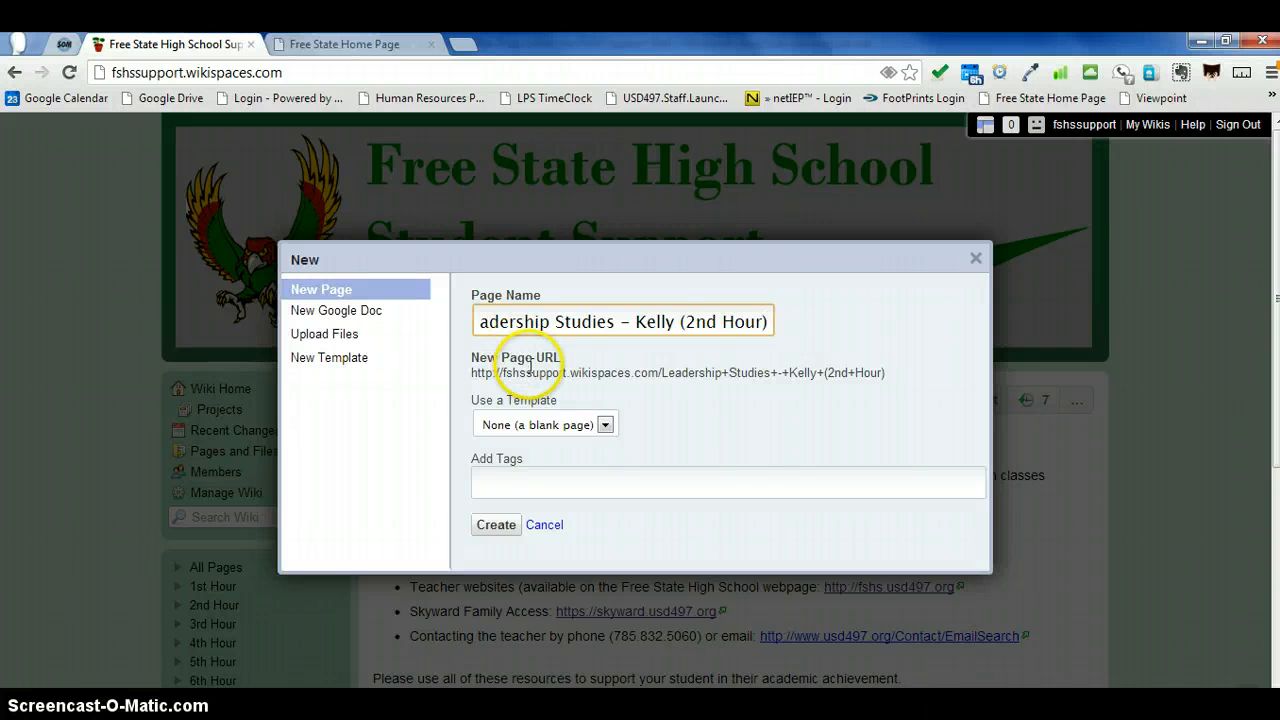
# Step: Base the new page on the Class Template and add the tags 2nd Hour and Social Studies
pyautogui.click(605, 426)
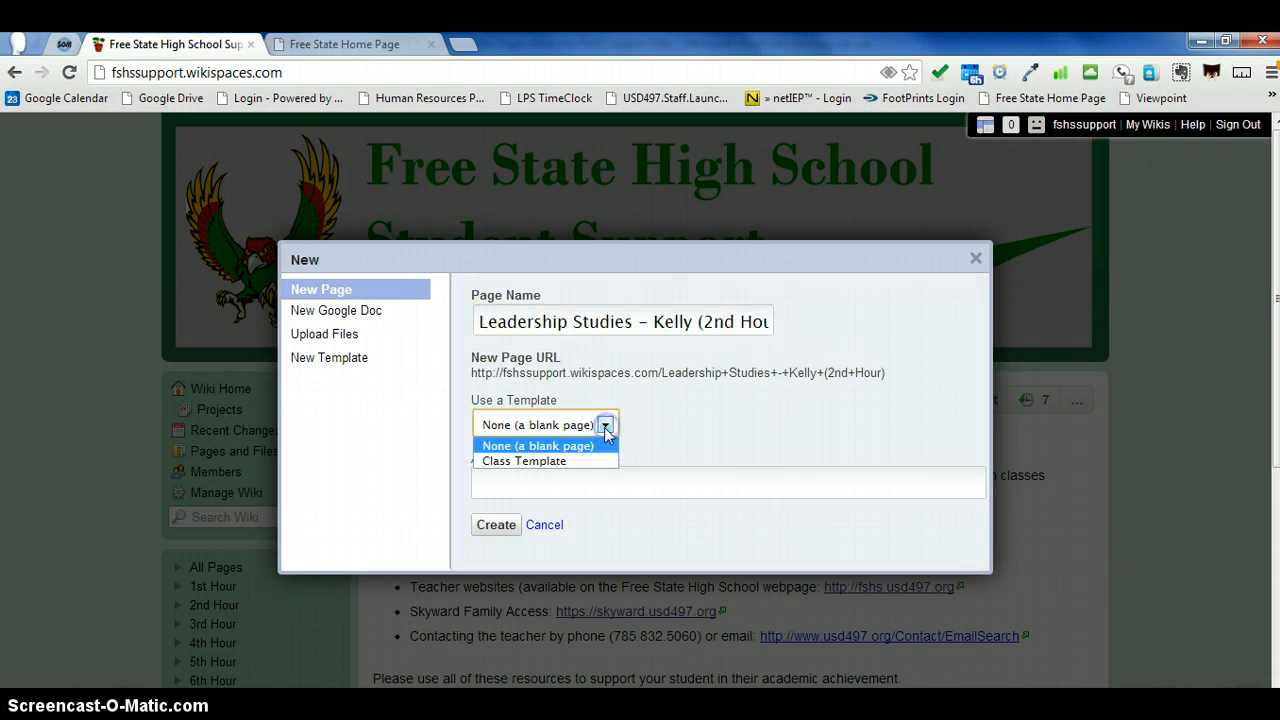
pyautogui.click(590, 461)
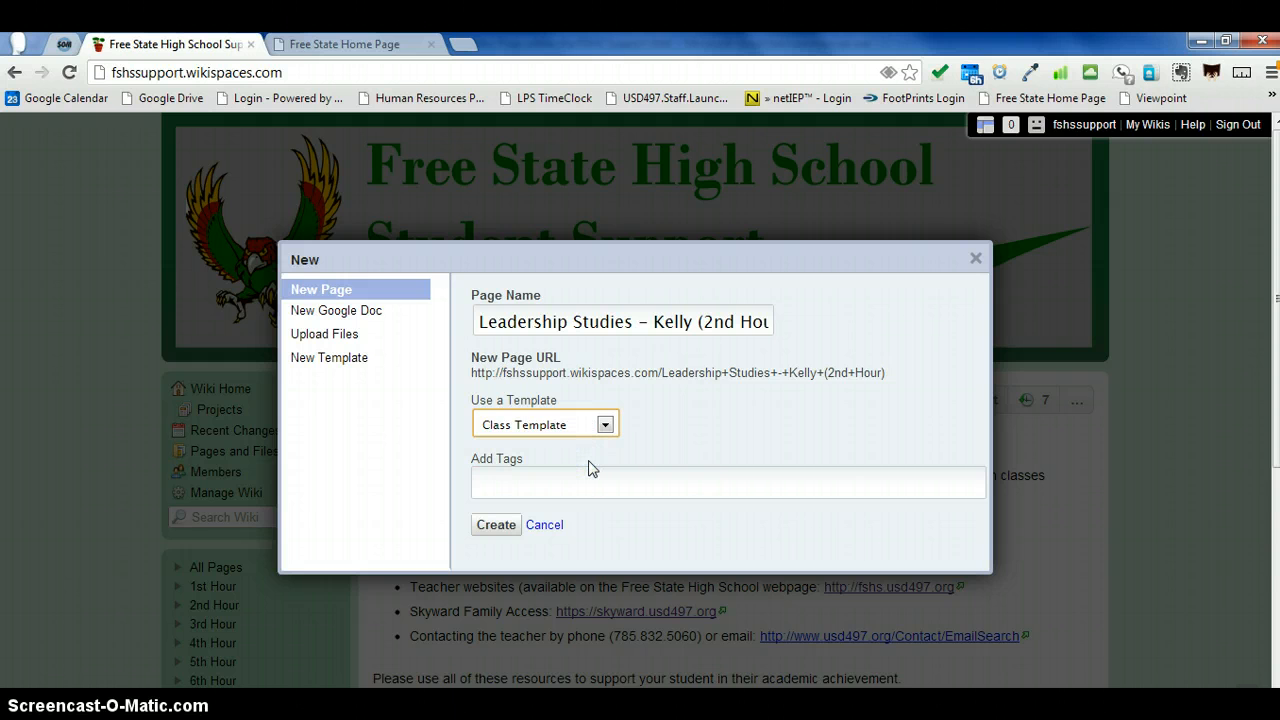
pyautogui.click(579, 479)
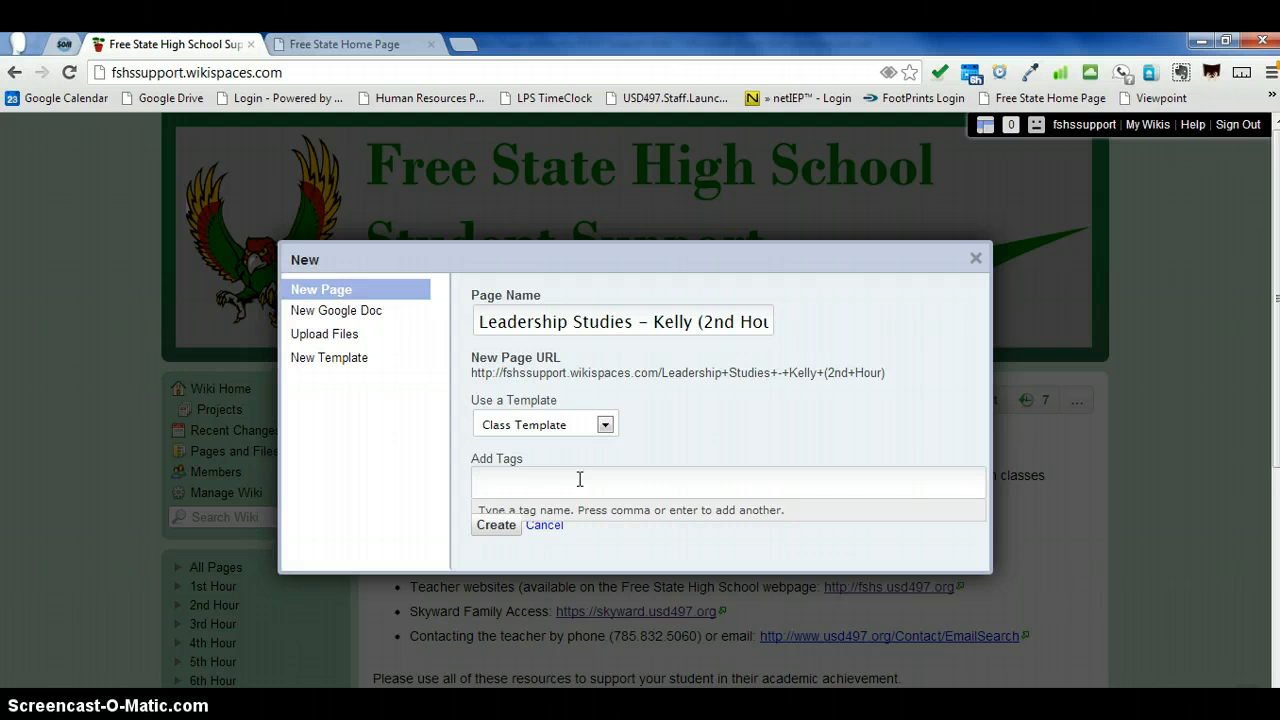
pyautogui.write('2nd')
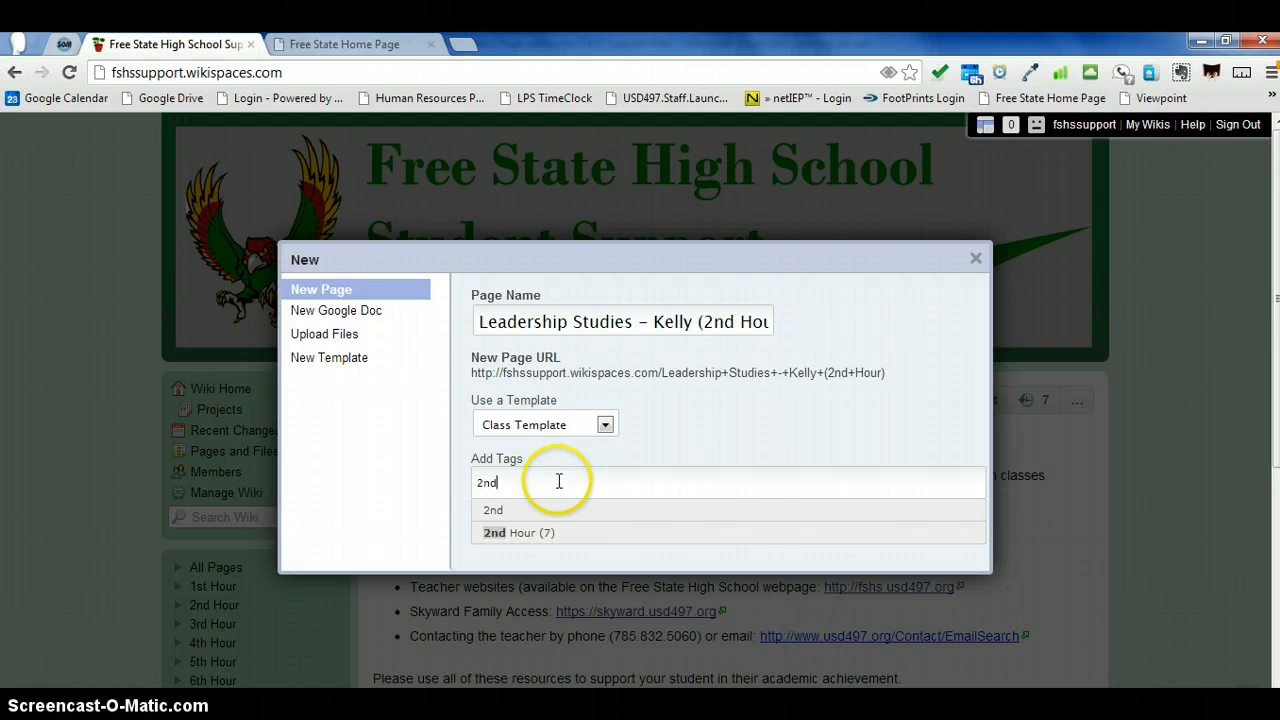
pyautogui.click(520, 536)
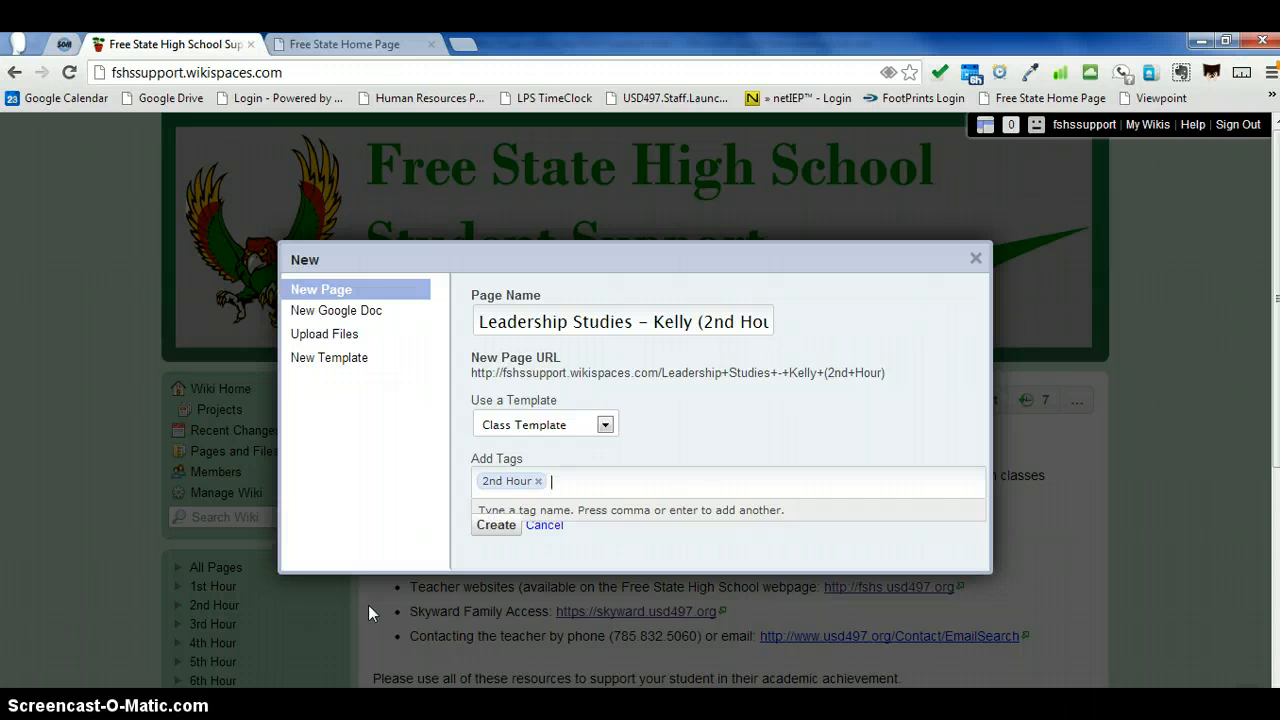
pyautogui.write('Social')
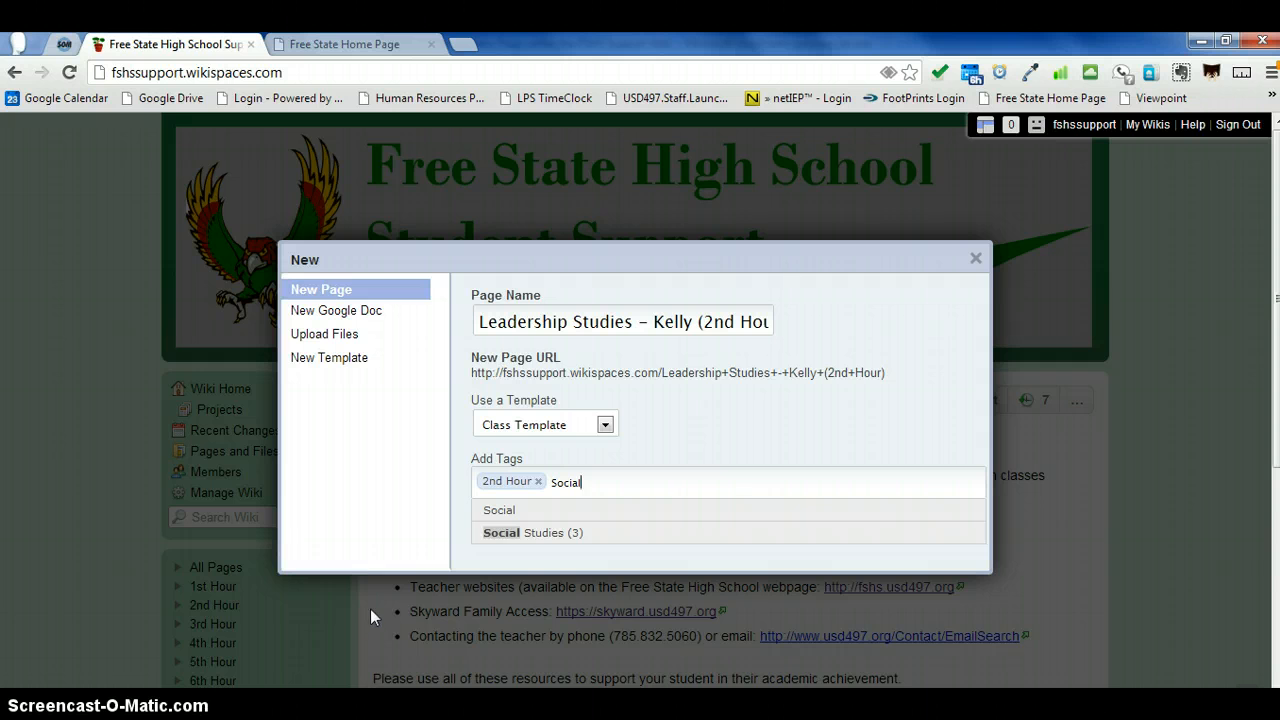
pyautogui.click(540, 536)
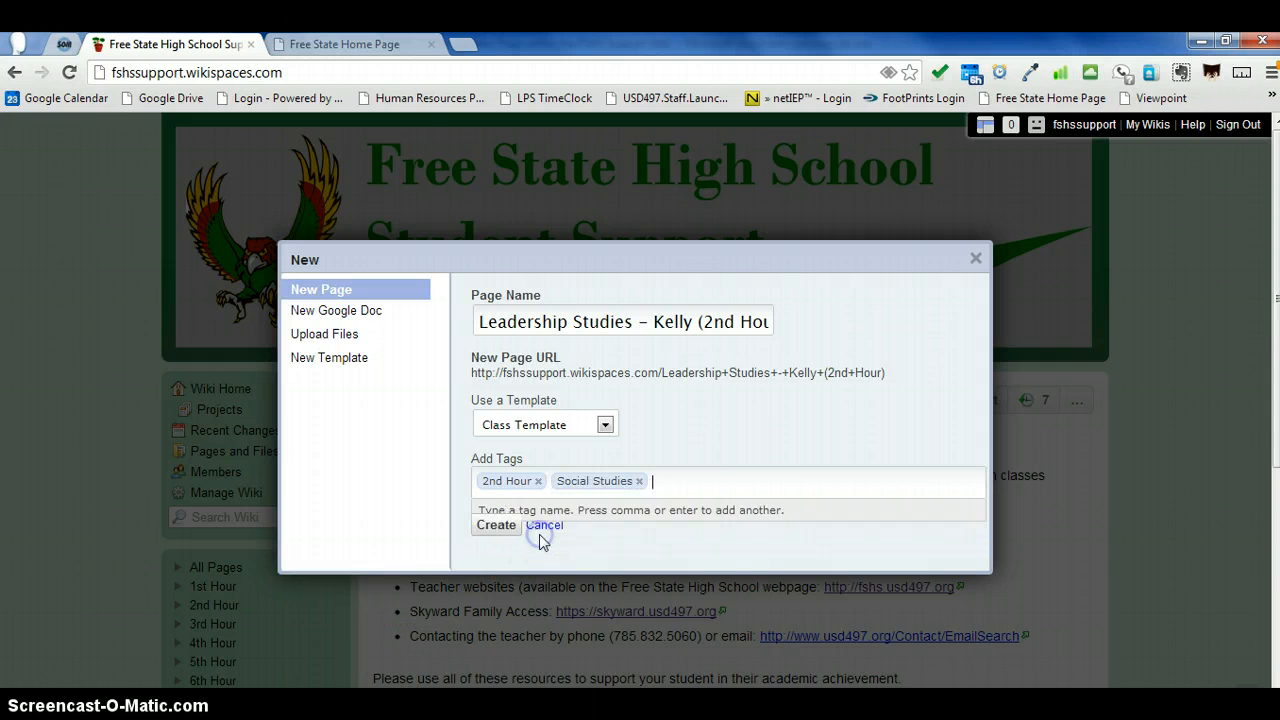
pyautogui.write('k')
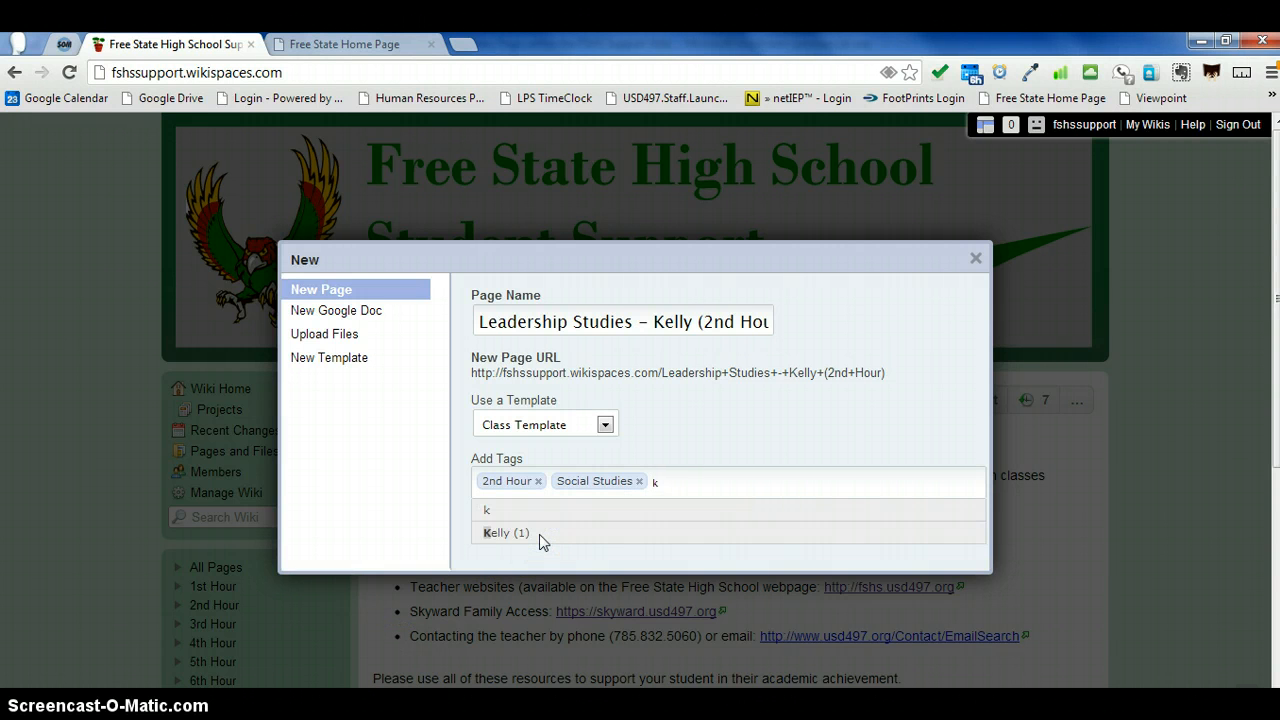
pyautogui.write('e')
pyautogui.press('BackSpace')
pyautogui.press('BackSpace')
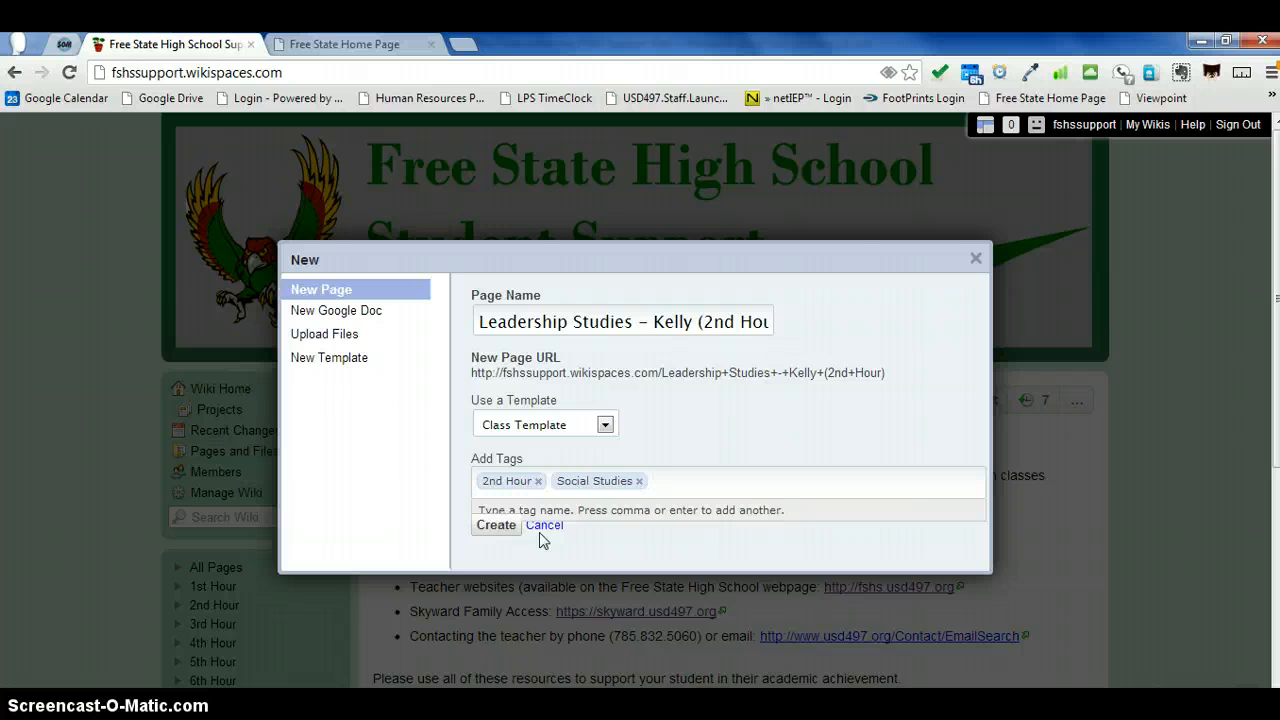
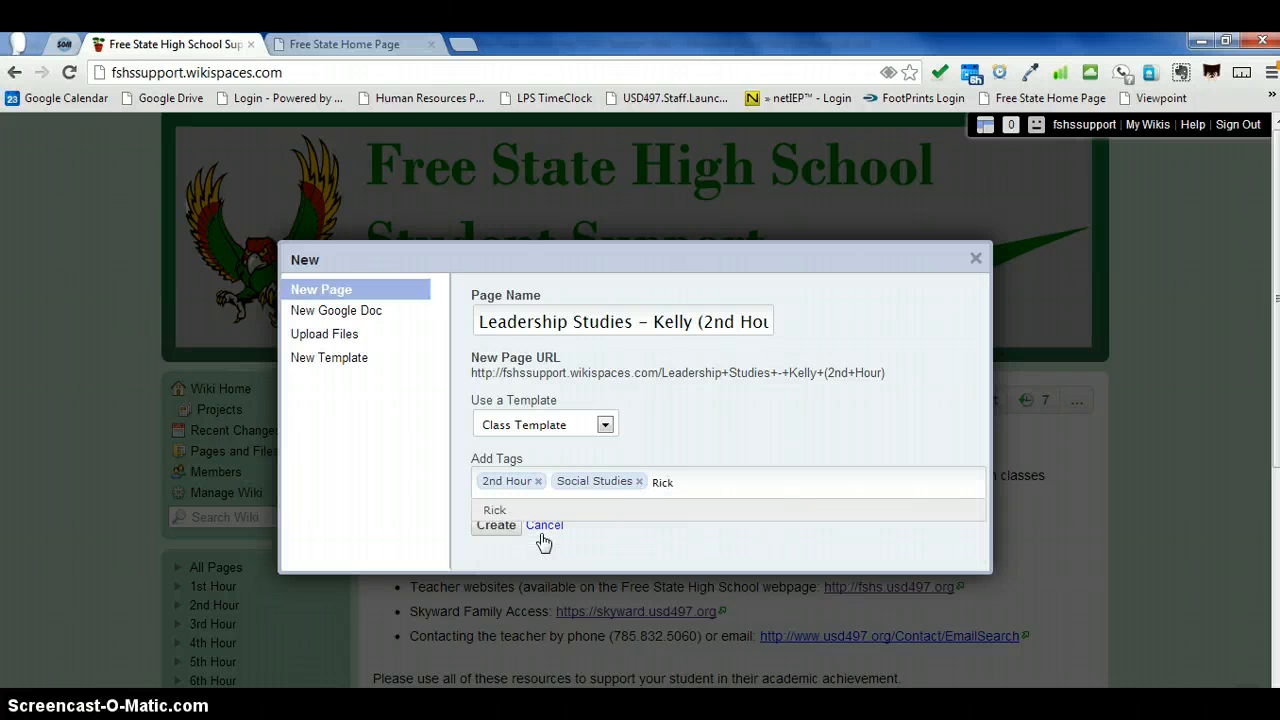
# Step: Add a tag with the supporting paraprofessional's full name and create the page
pyautogui.press('Return')
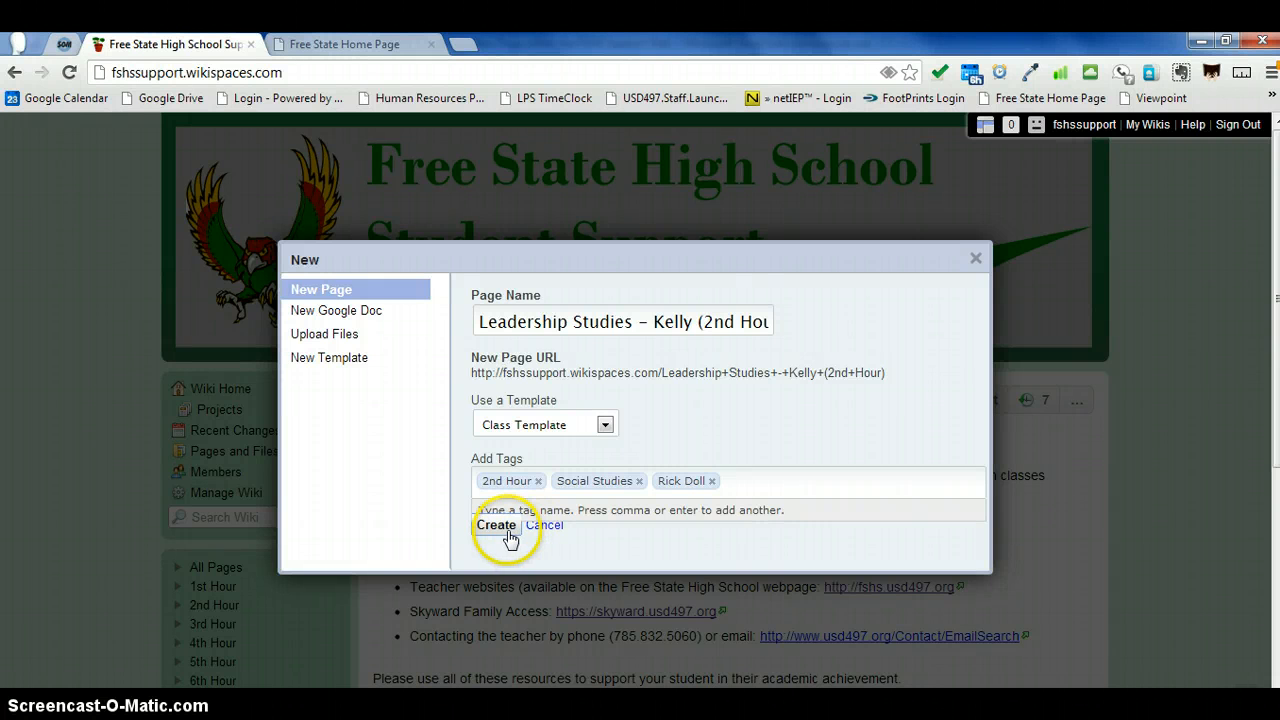
pyautogui.click(503, 528)
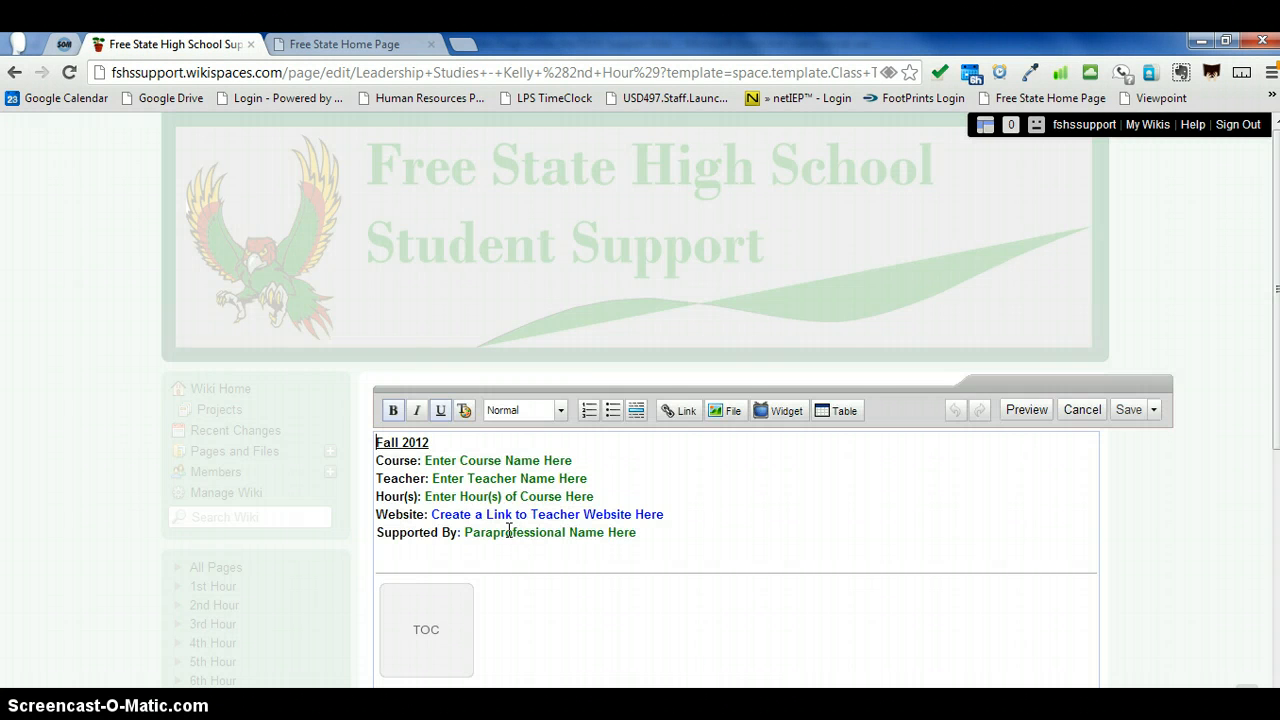
# Step: Replace the course name placeholder with Leadership Studies
pyautogui.moveTo(574, 461); pyautogui.dragTo(424, 461)
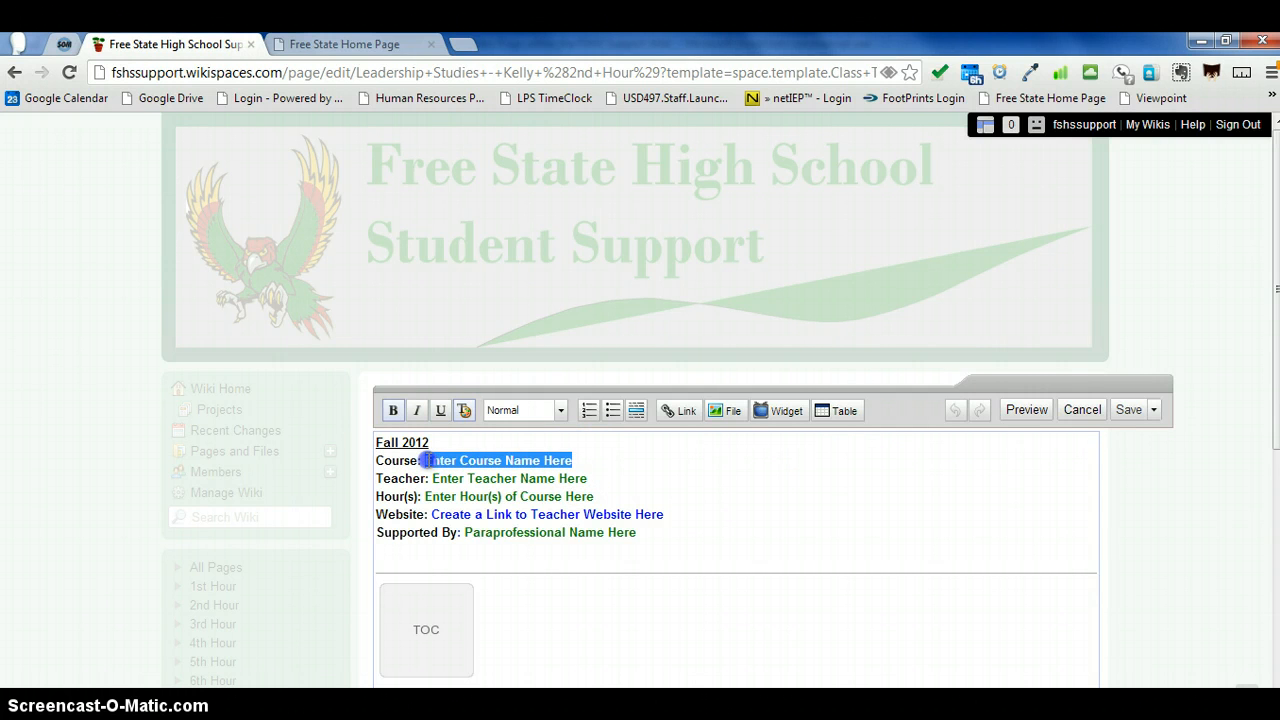
pyautogui.write('Lea')
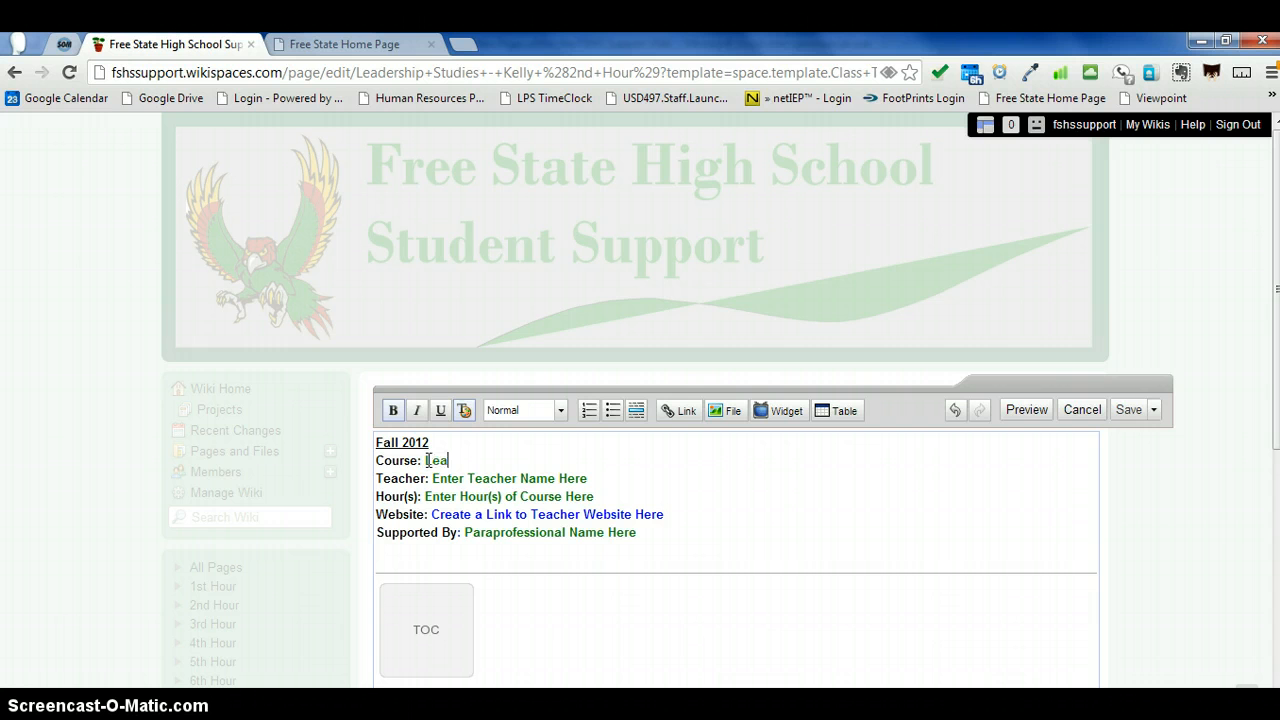
pyautogui.write('dership Student')
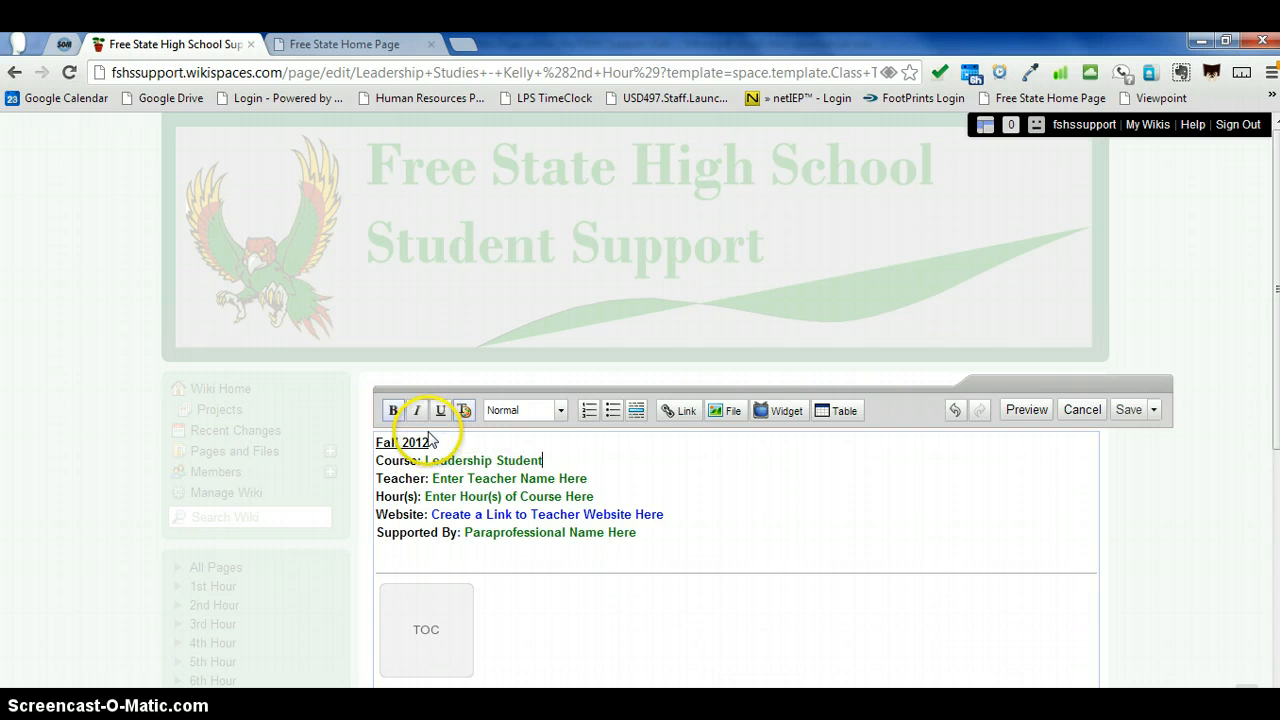
pyautogui.press('BackSpace')
pyautogui.press('BackSpace')
pyautogui.press('BackSpace')
pyautogui.write('ies')
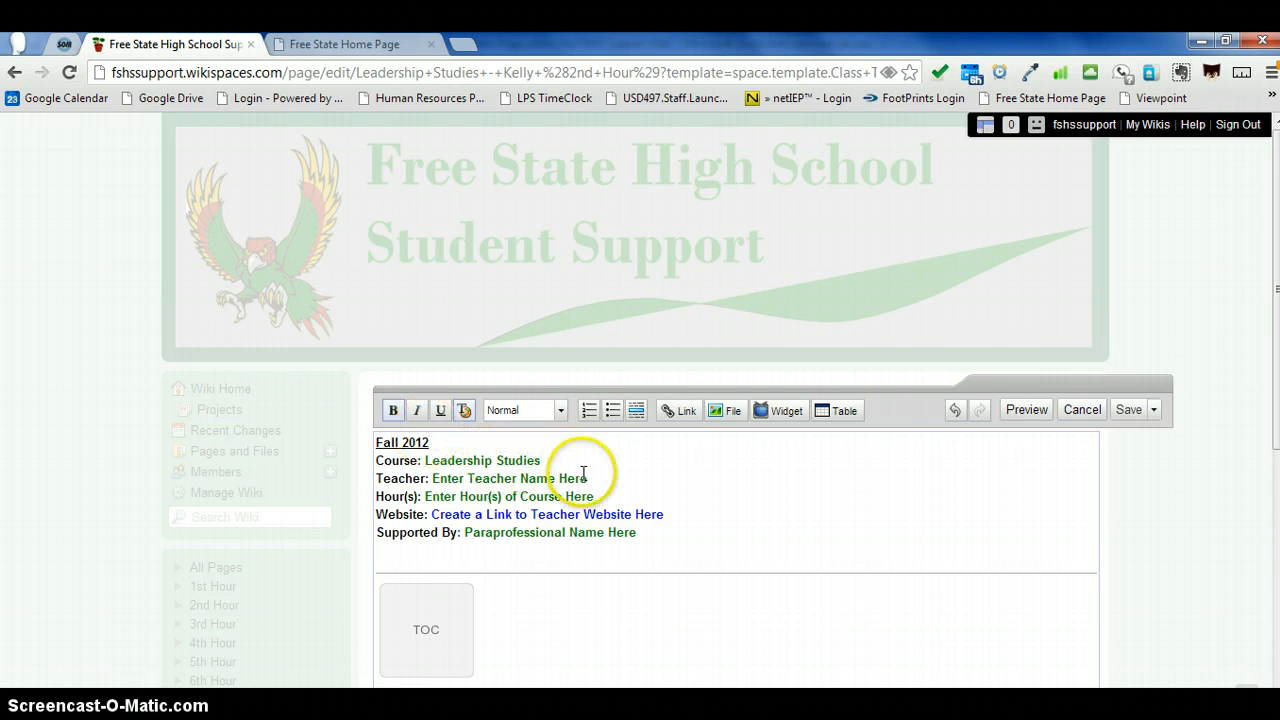
# Step: Replace the teacher name placeholder with the teacher's full name
pyautogui.moveTo(587, 478); pyautogui.dragTo(431, 481)
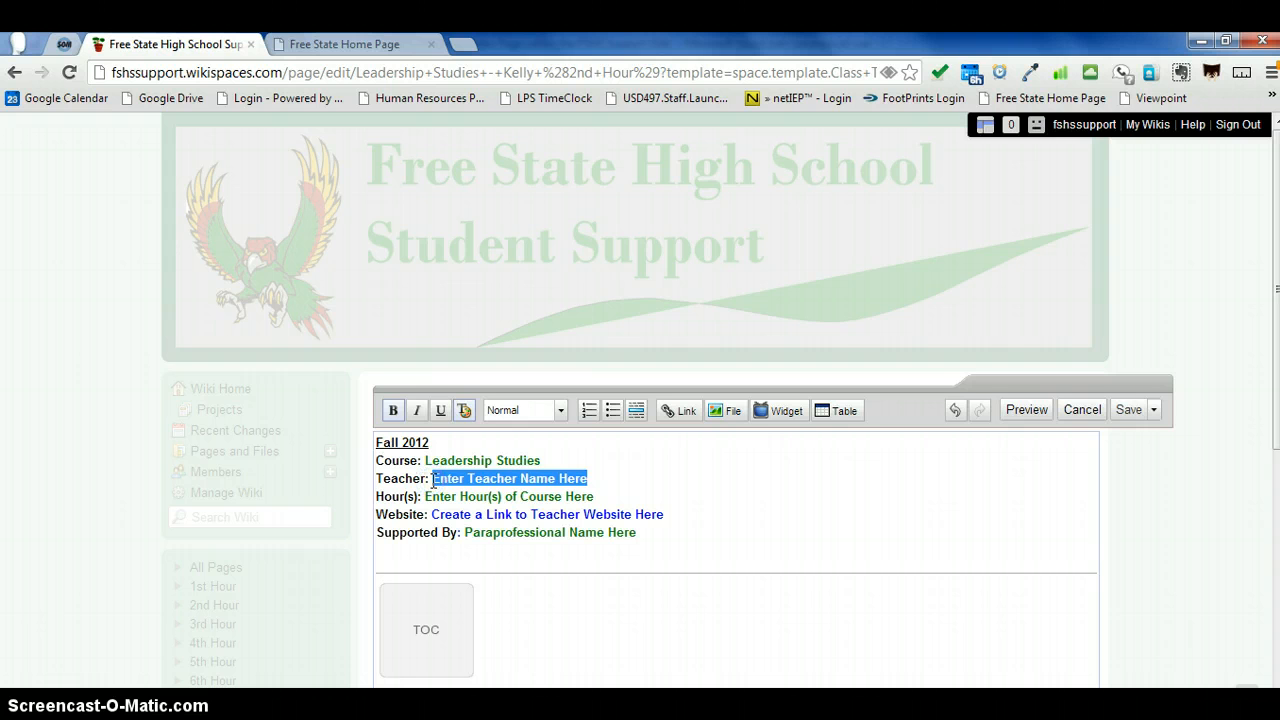
pyautogui.click(432, 480)
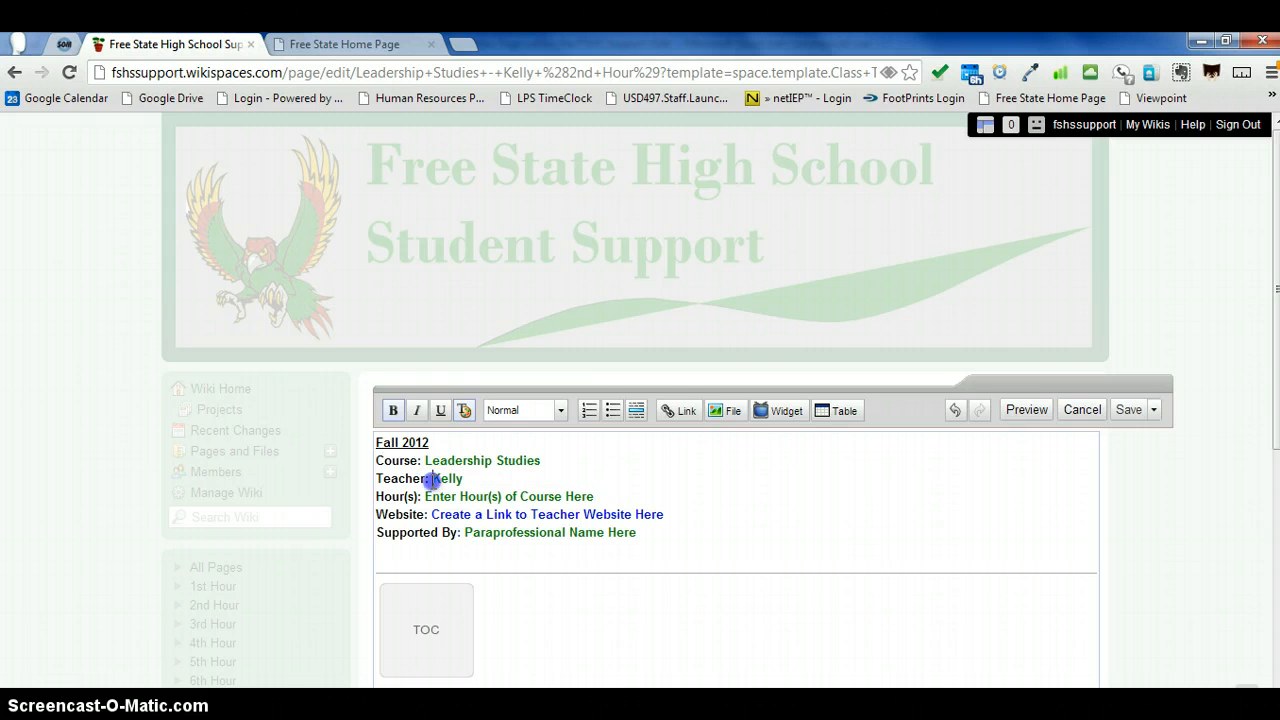
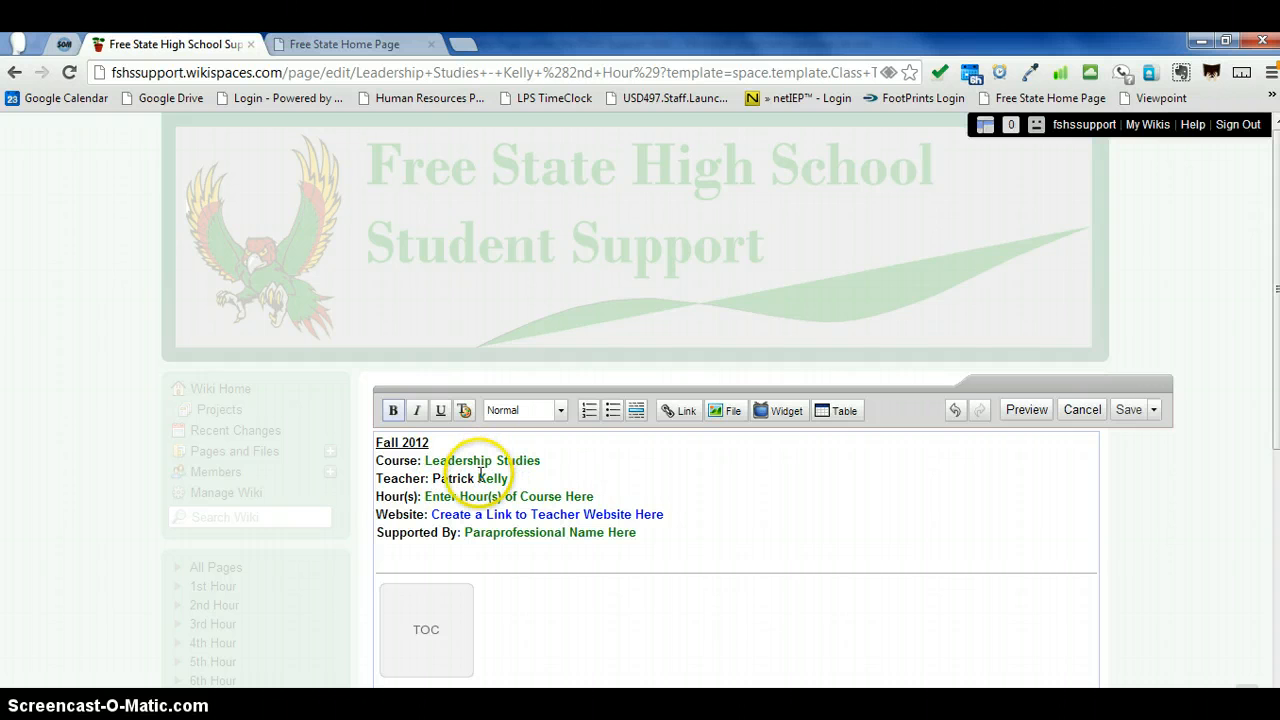
# Step: Color the teacher's first name dark green (#008000) to match the surname
pyautogui.moveTo(478, 477); pyautogui.dragTo(428, 478)
pyautogui.click(464, 410)
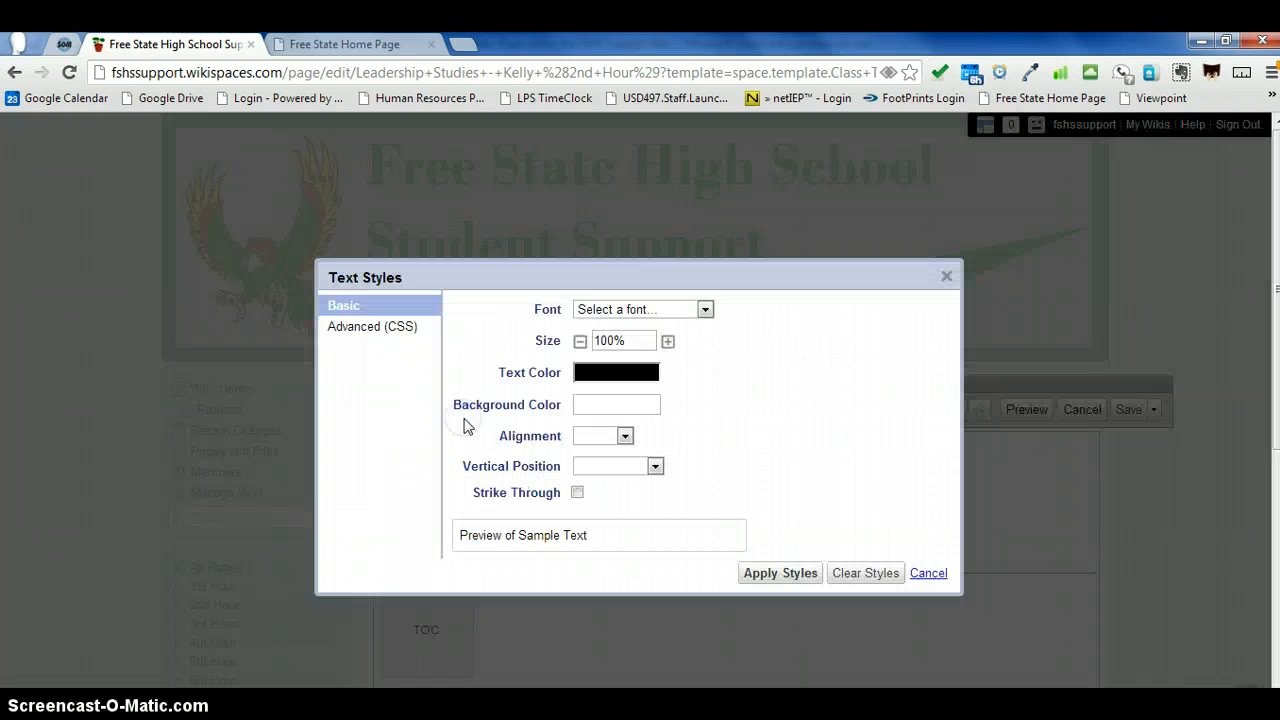
pyautogui.click(623, 372)
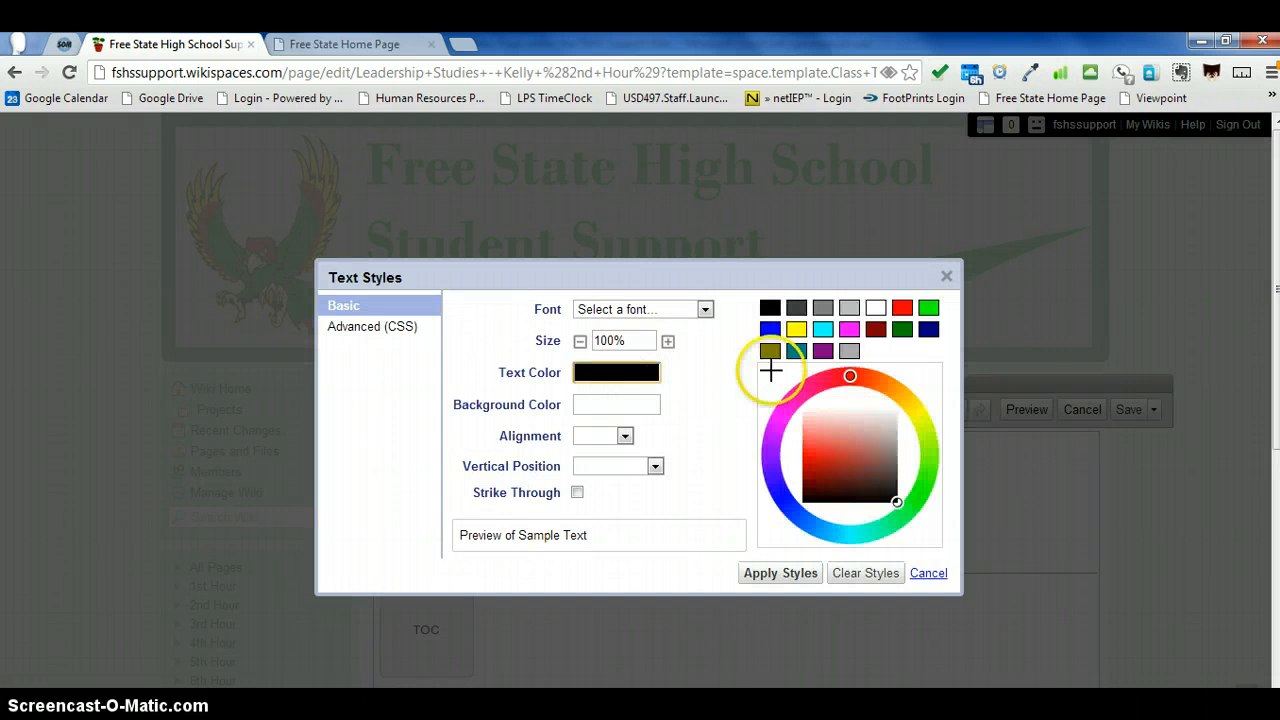
pyautogui.click(902, 329)
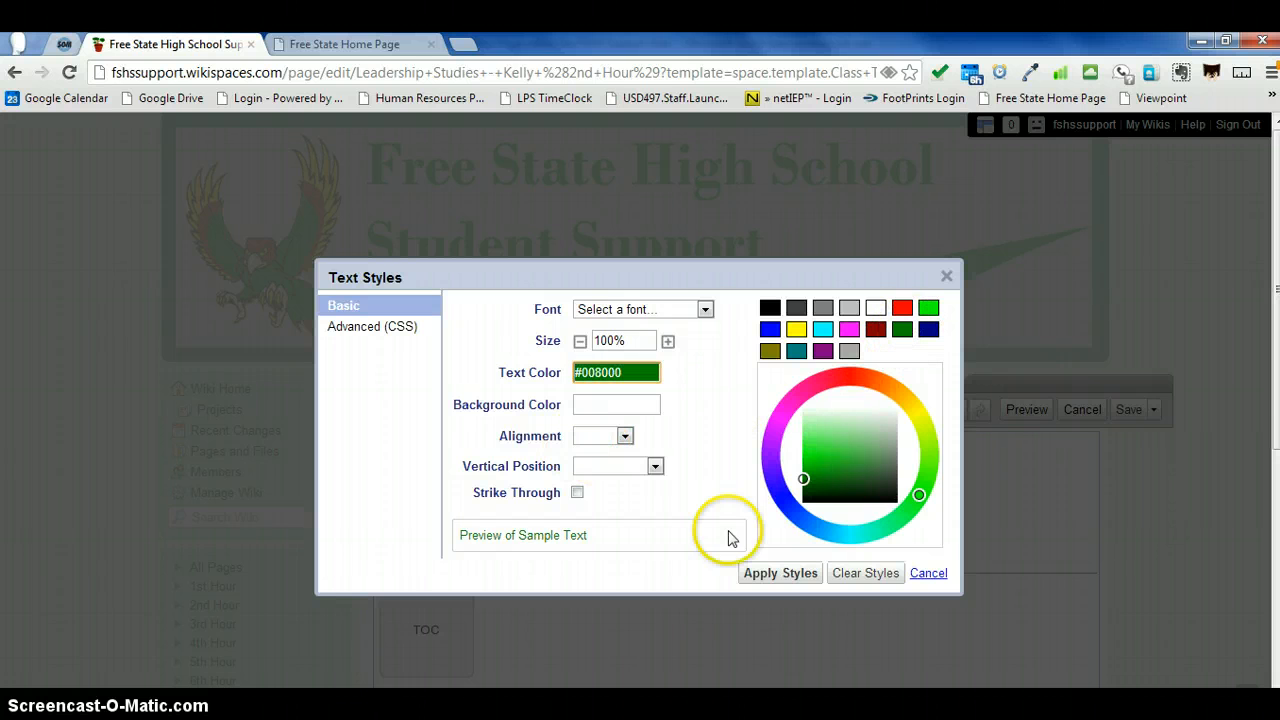
pyautogui.click(785, 573)
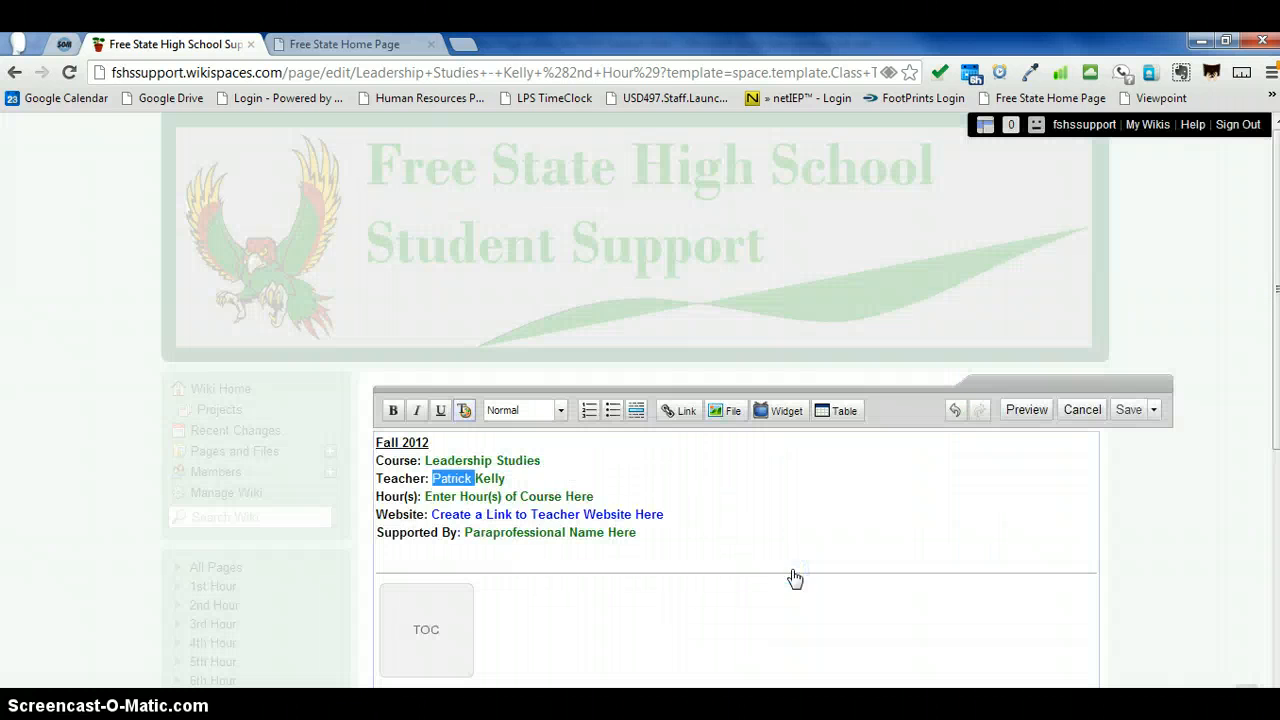
pyautogui.click(626, 513)
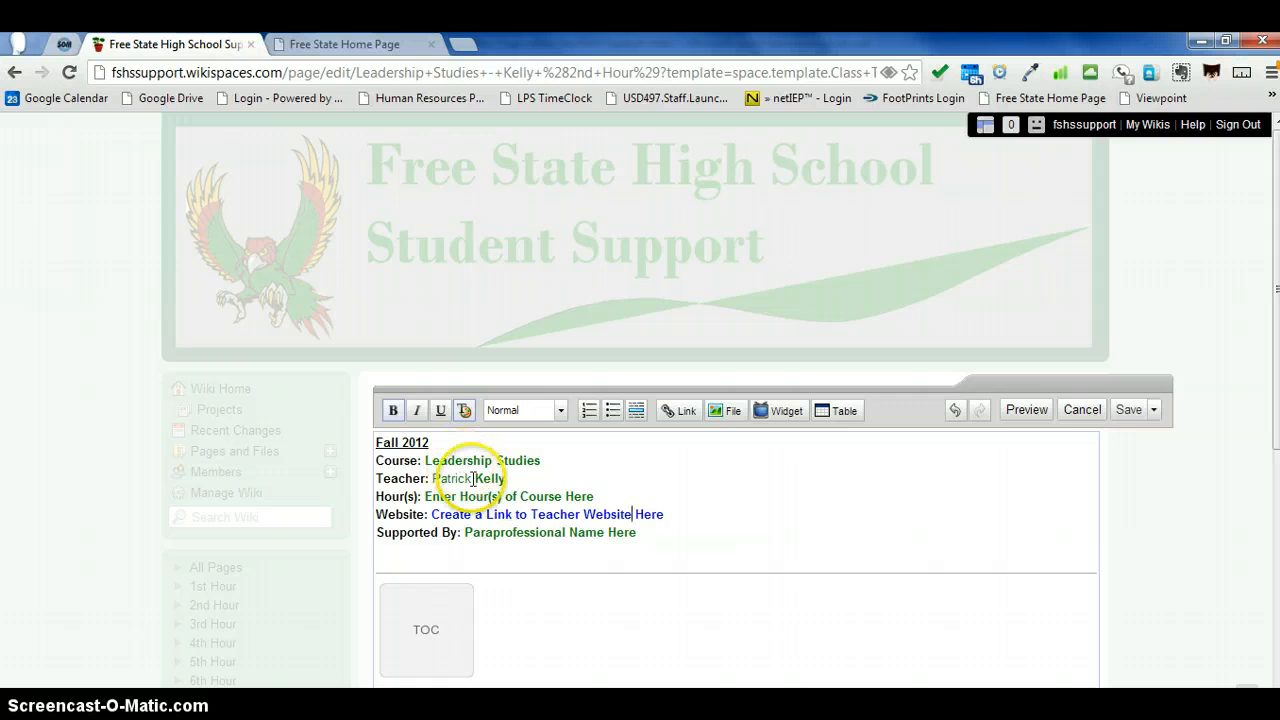
# Step: Make the teacher's first name bold and replace the course hour placeholder with 2nd Hour
pyautogui.moveTo(472, 478); pyautogui.dragTo(433, 479)
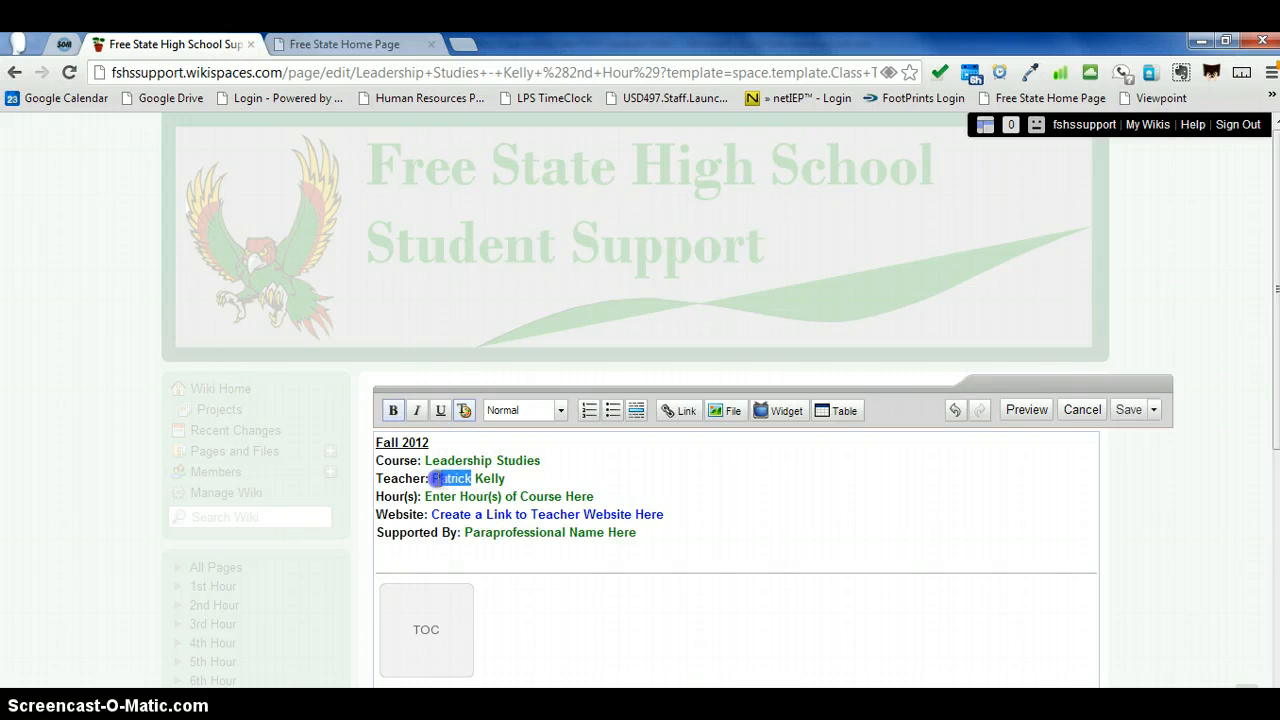
pyautogui.click(393, 410)
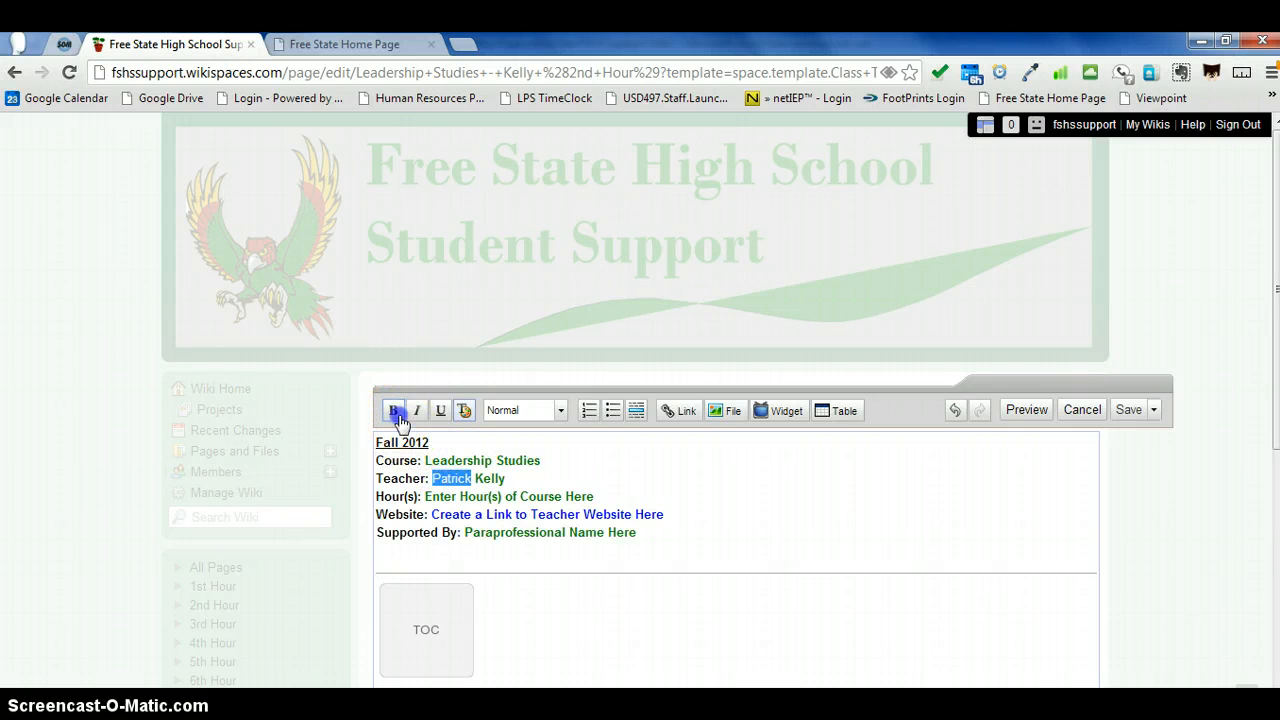
pyautogui.click(594, 496)
pyautogui.moveTo(594, 496); pyautogui.dragTo(428, 497)
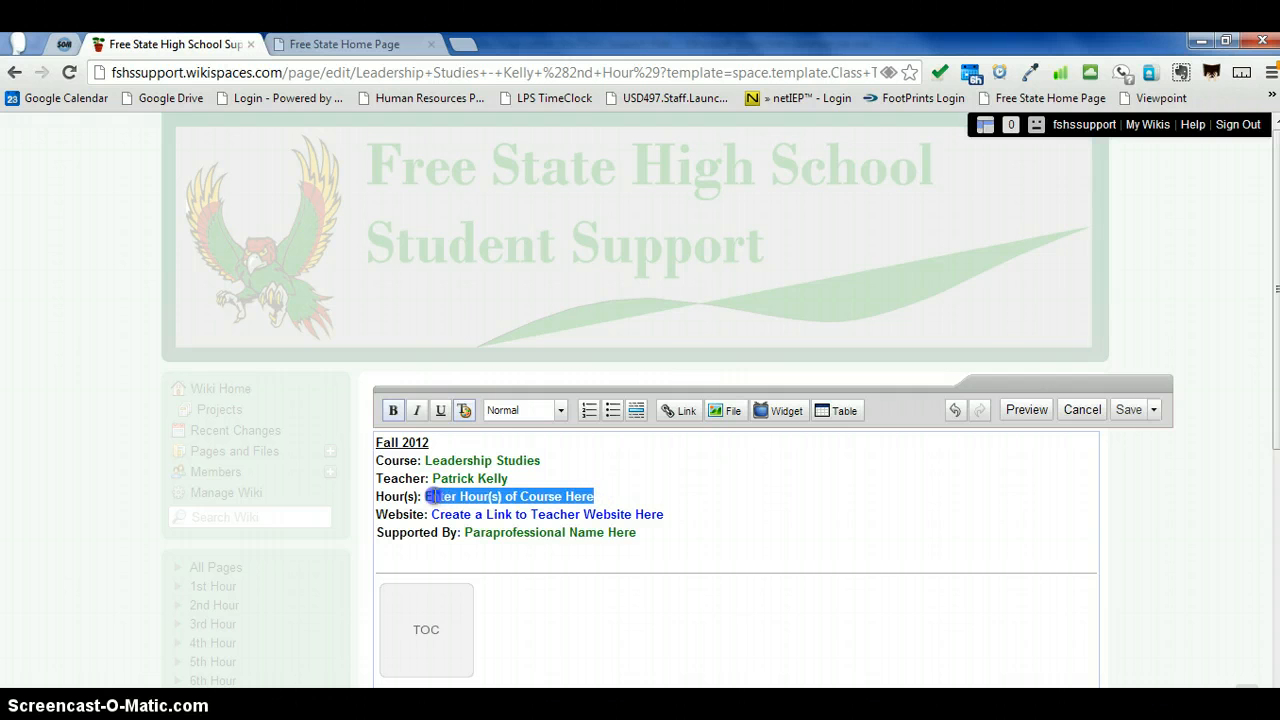
pyautogui.write('2nd Hour')
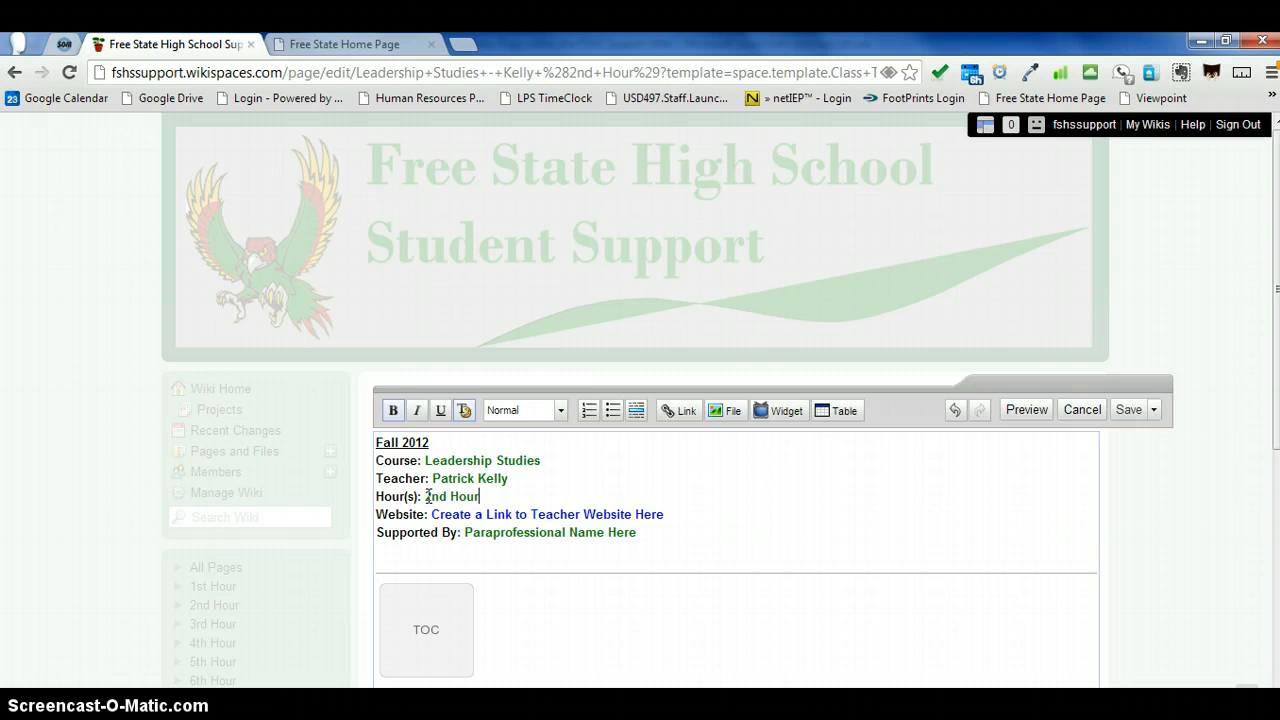
pyautogui.click(655, 505)
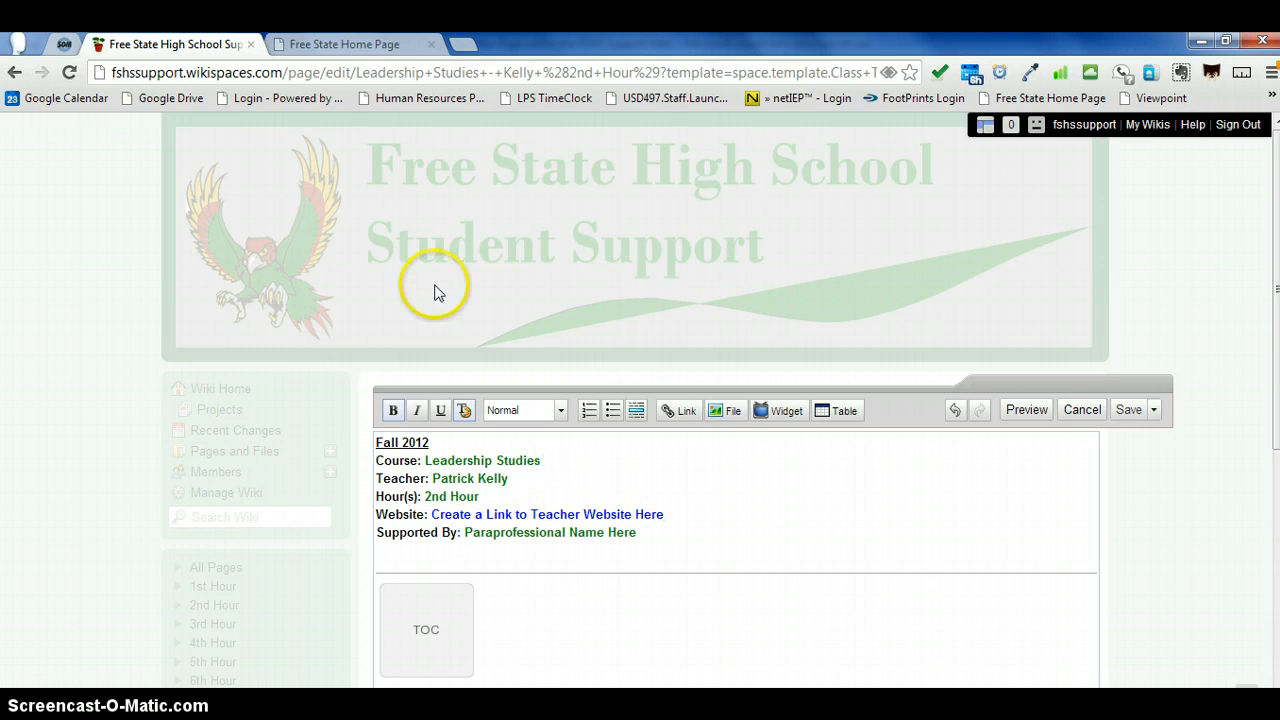
# Step: Switch to the Free State High School site, open the Social Studies department page and open the first listed teacher's website
pyautogui.click(390, 45)
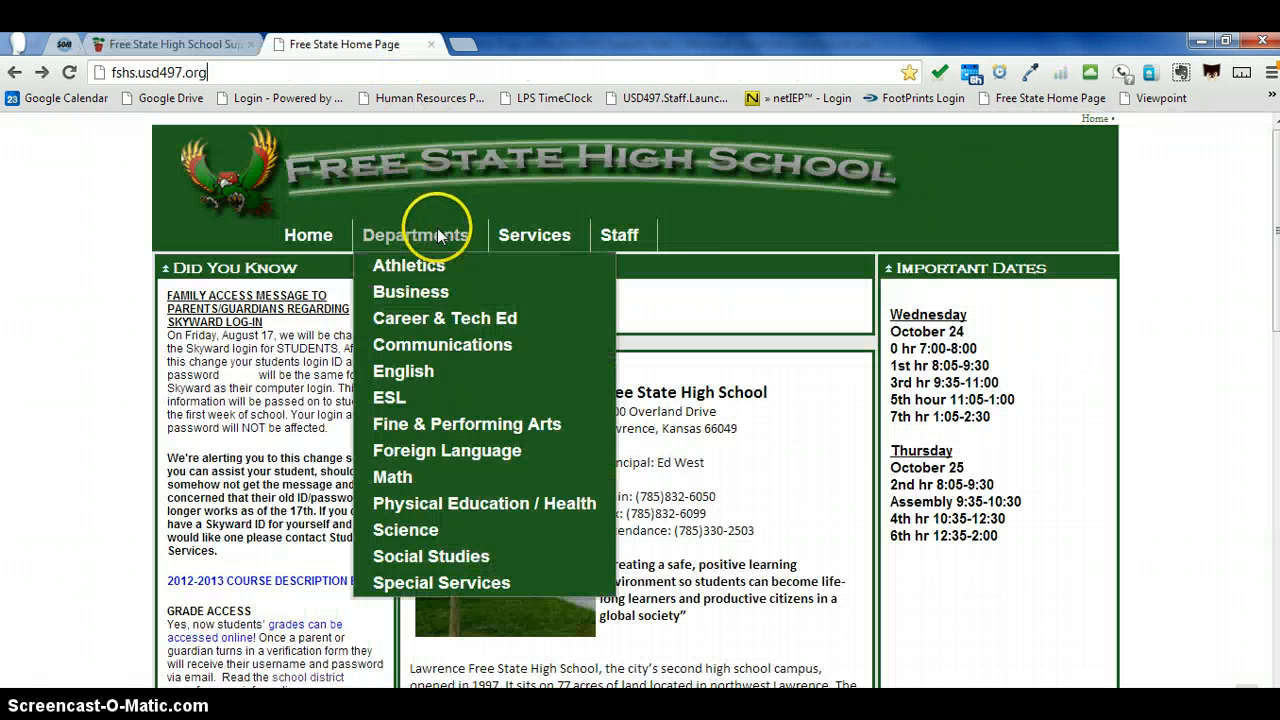
pyautogui.click(440, 234)
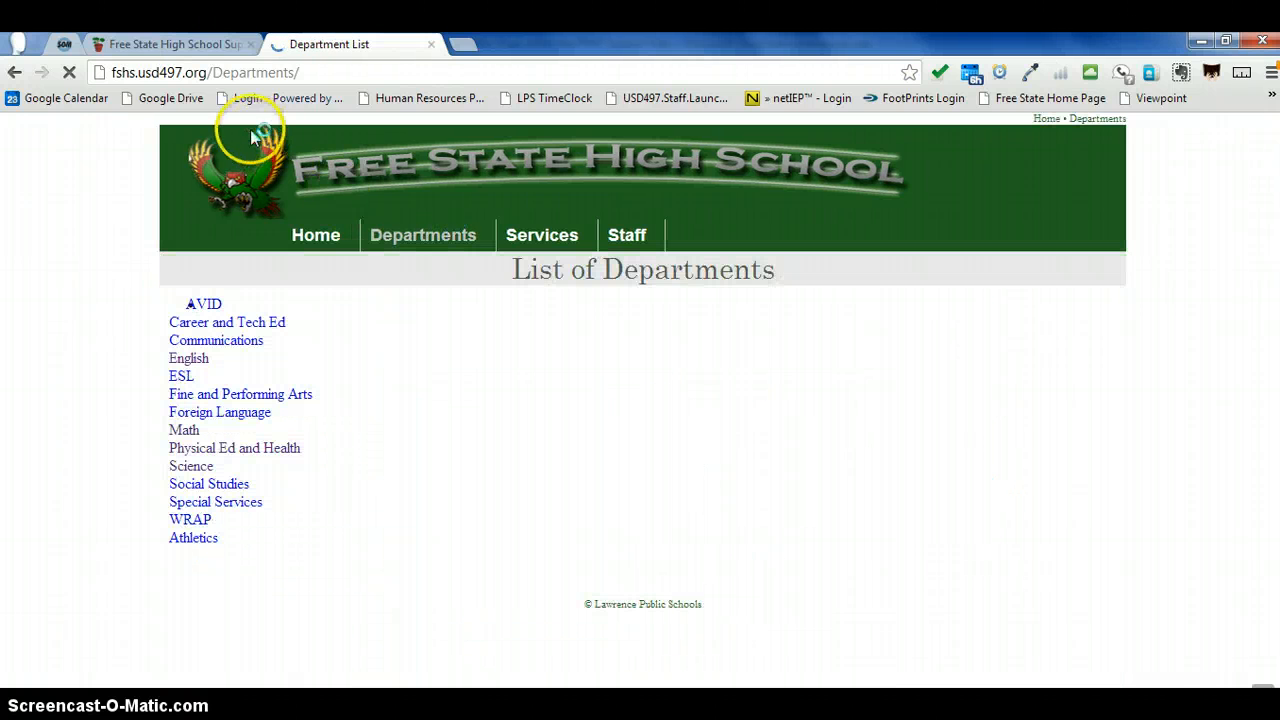
pyautogui.click(14, 72)
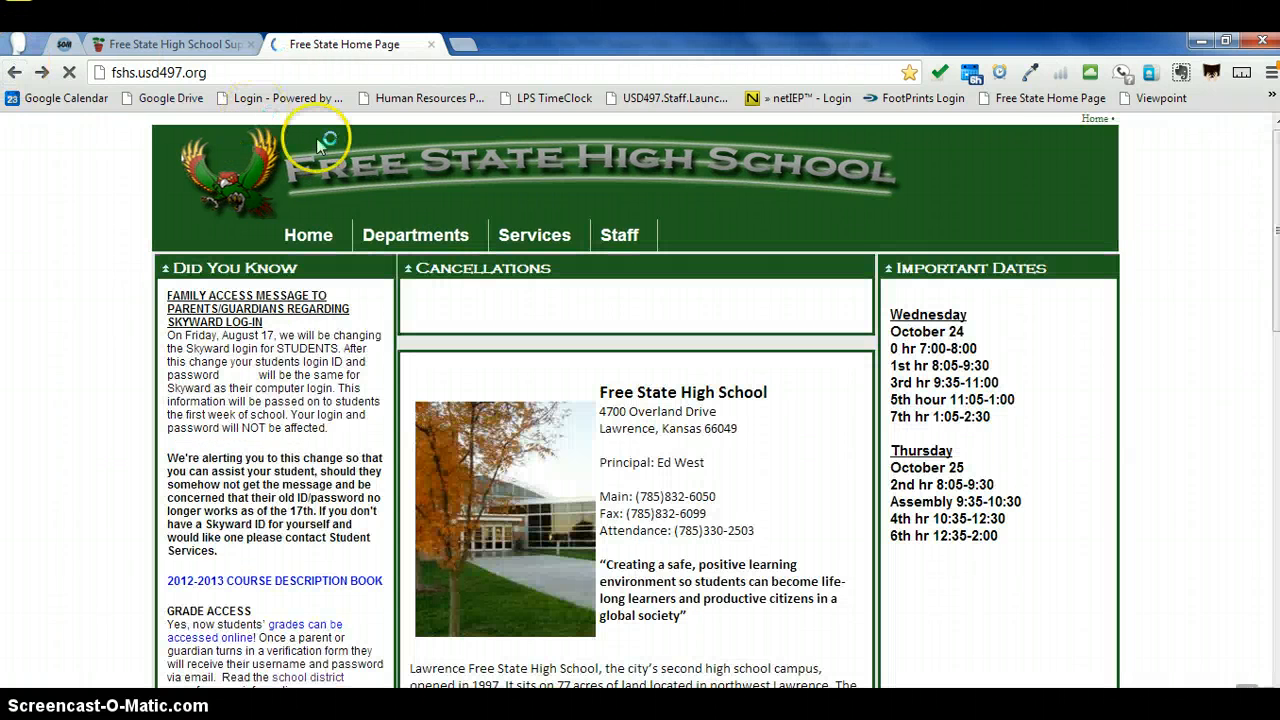
pyautogui.moveTo(428, 243)
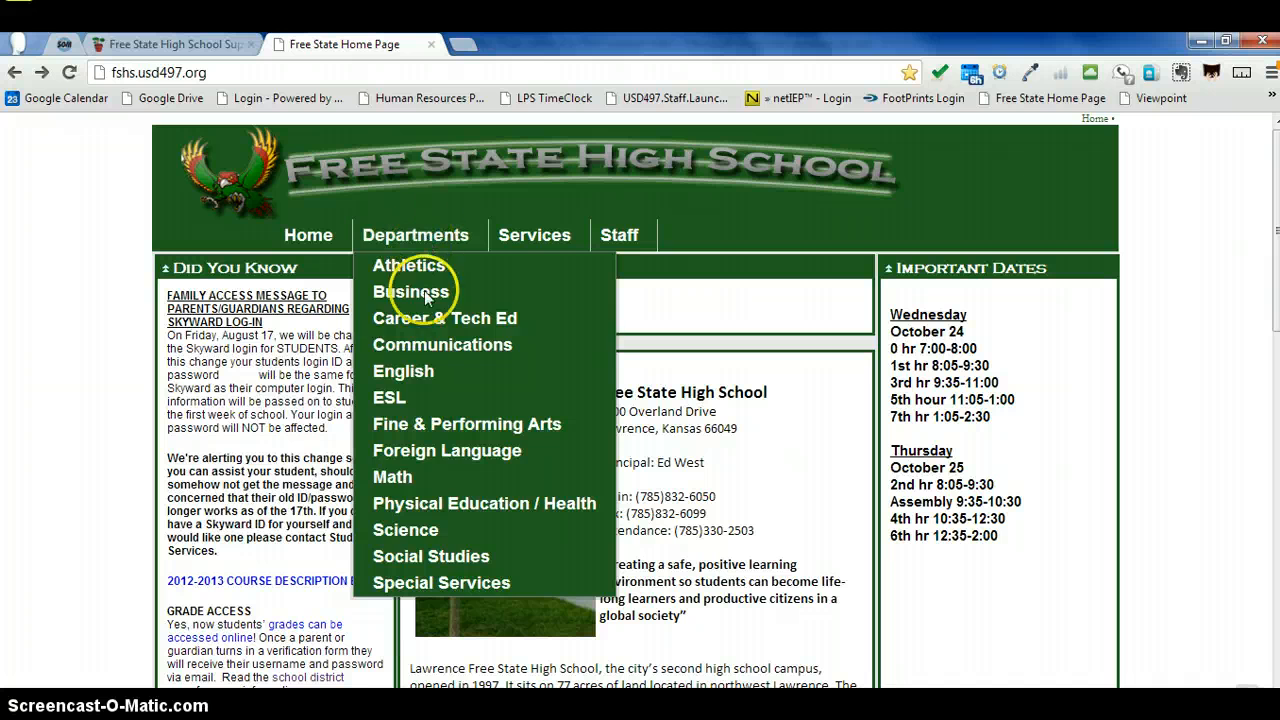
pyautogui.click(423, 558)
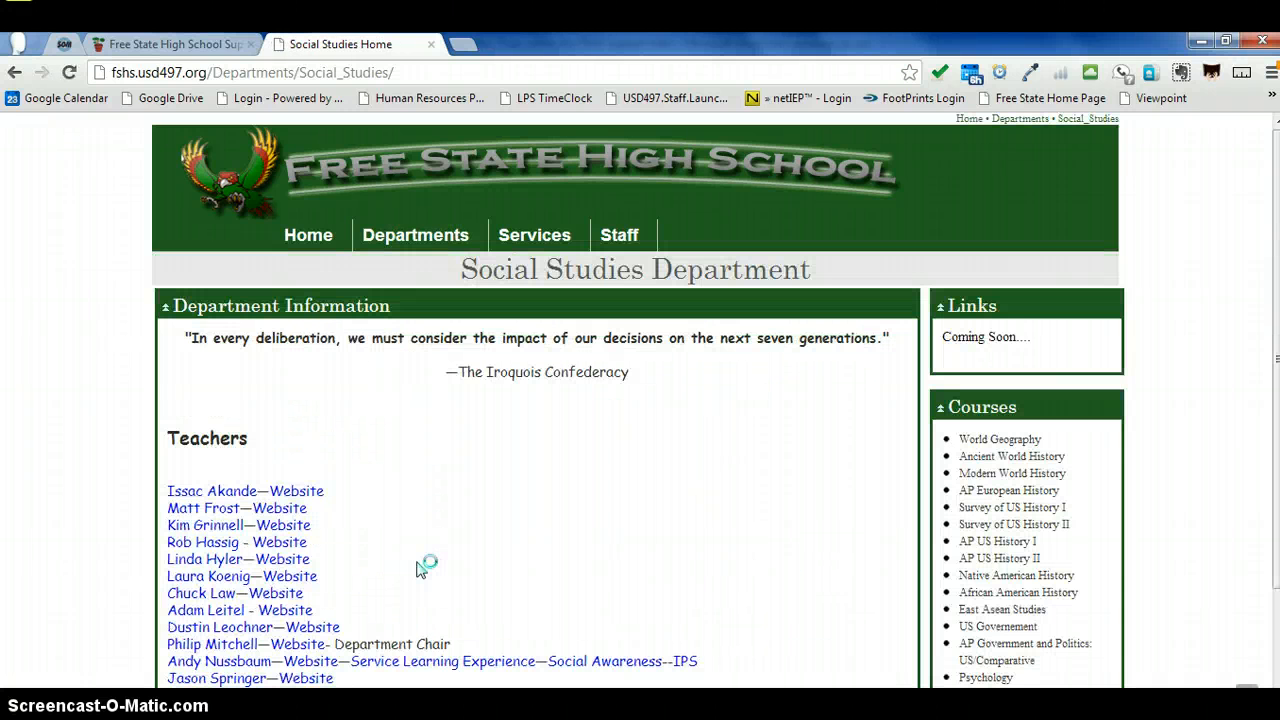
pyautogui.click(320, 492)
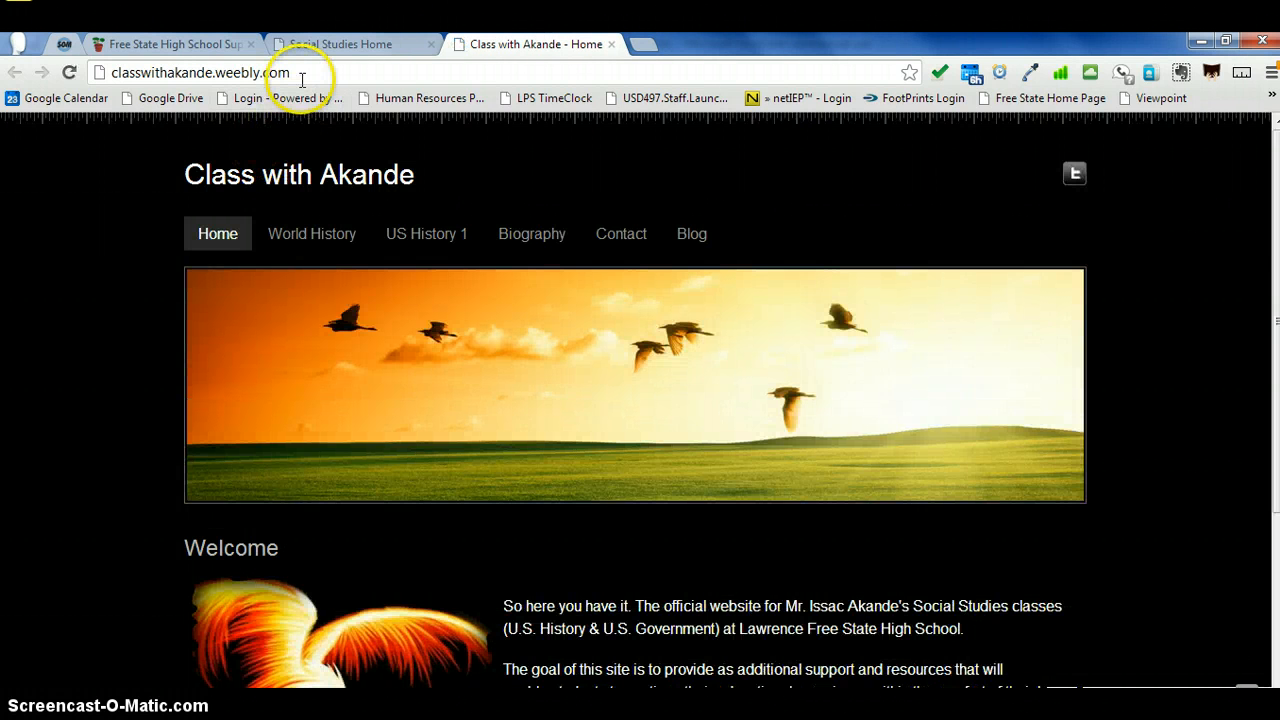
# Step: Copy the full web address of the teacher's class website
pyautogui.moveTo(300, 70); pyautogui.dragTo(101, 75)
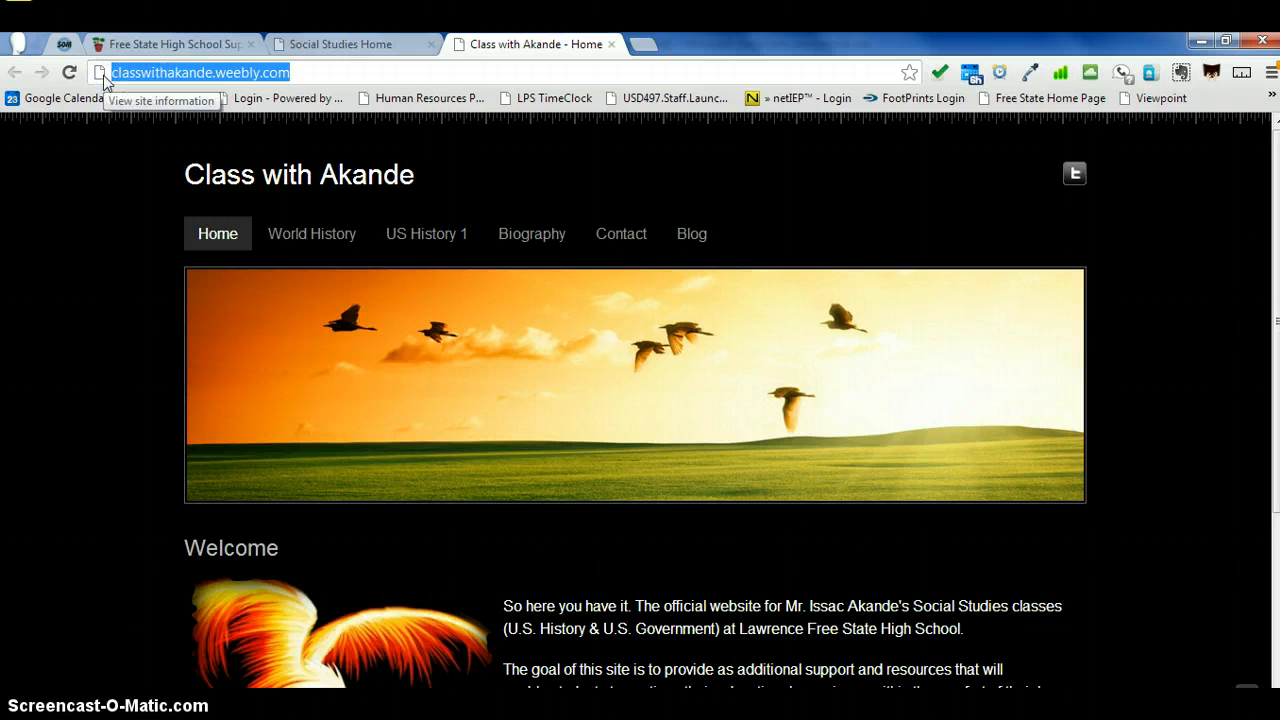
pyautogui.click(101, 74)
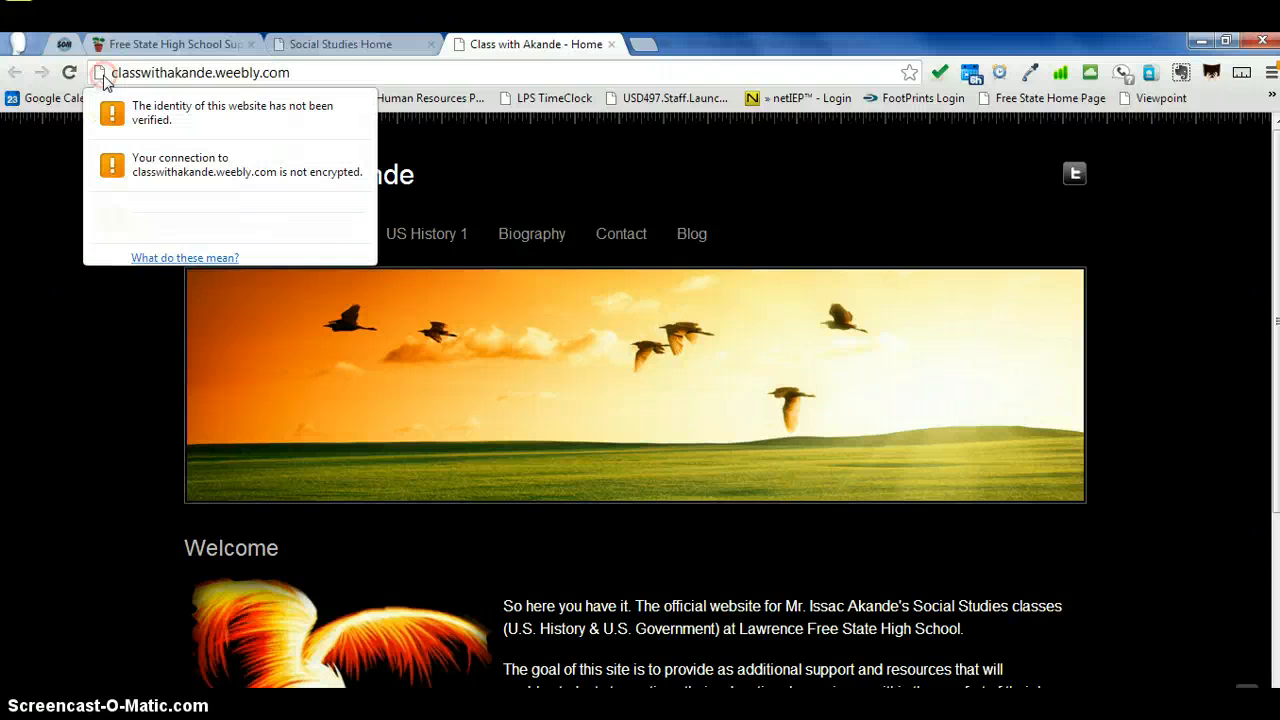
pyautogui.rightClick(120, 75)
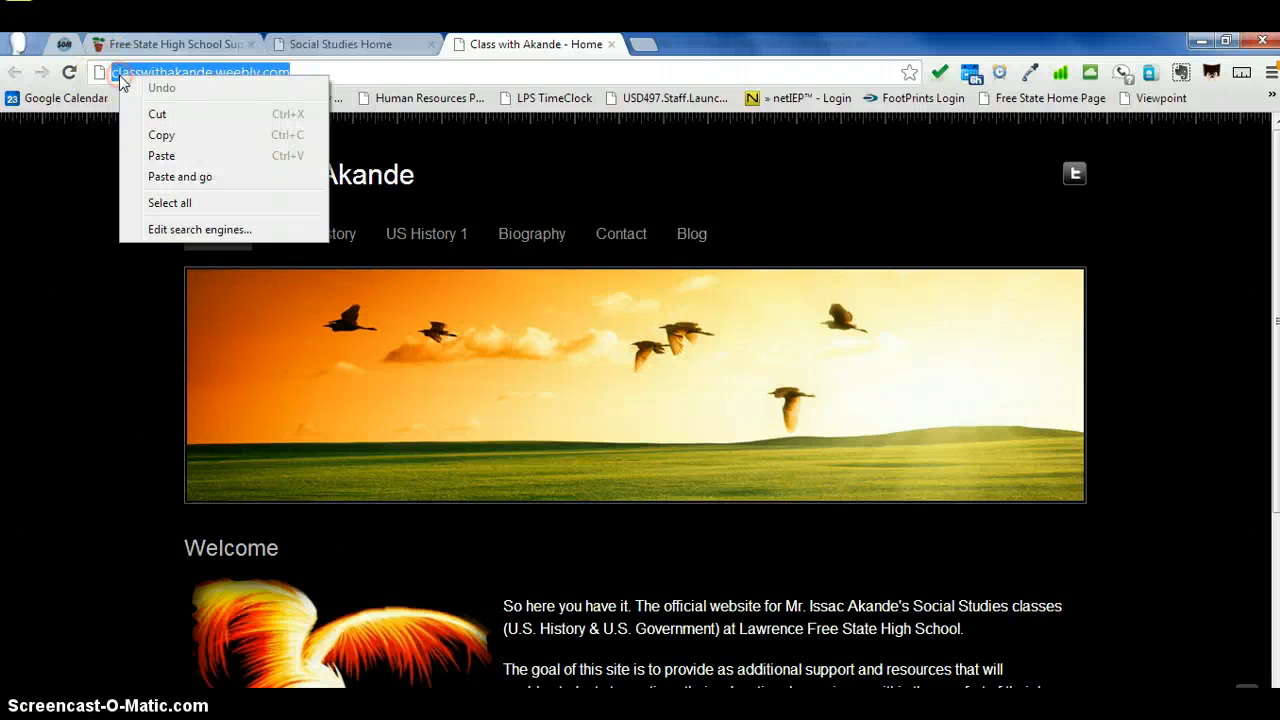
pyautogui.click(147, 131)
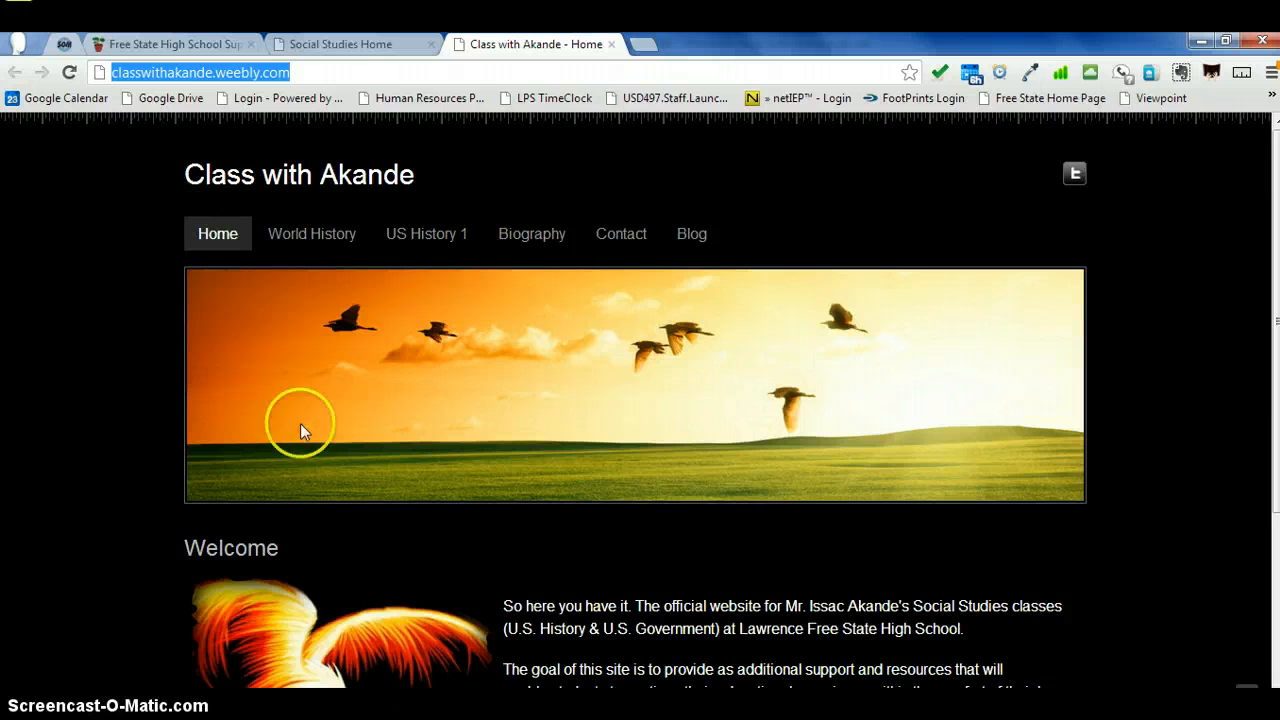
# Step: Return to the wiki page and replace the teacher website placeholder with the copied web address
pyautogui.click(225, 46)
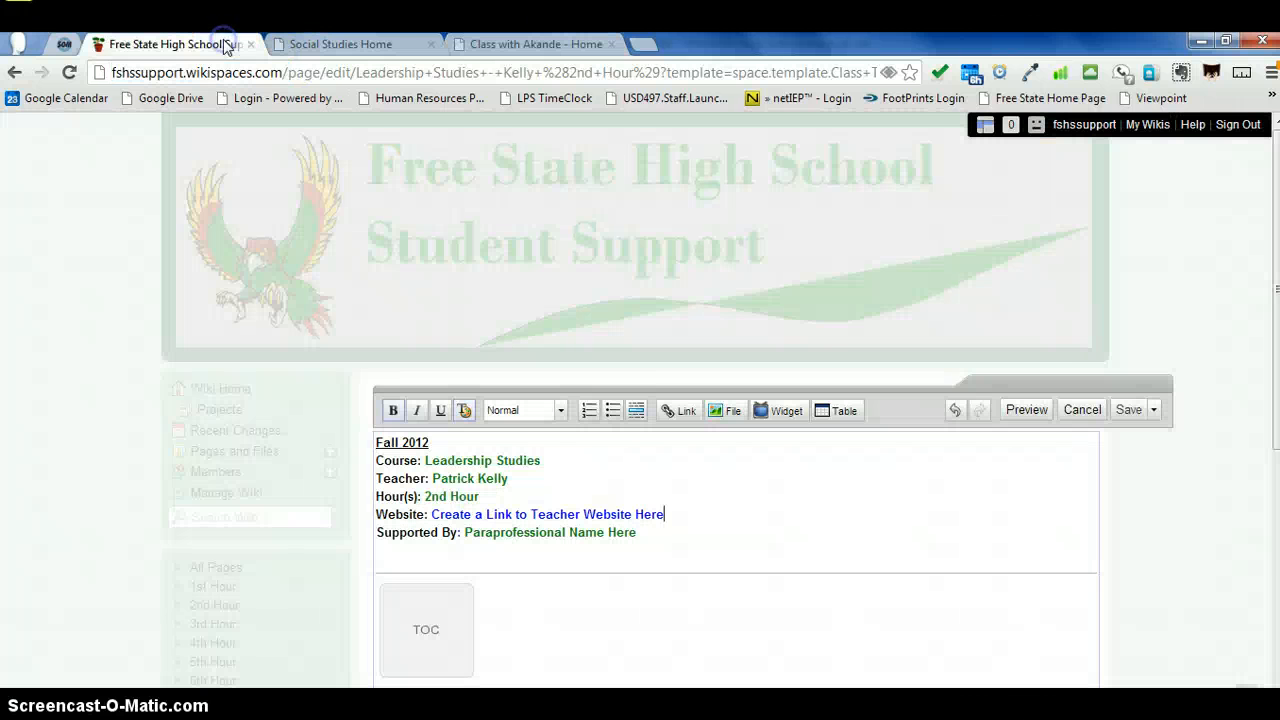
pyautogui.moveTo(663, 514); pyautogui.dragTo(432, 514)
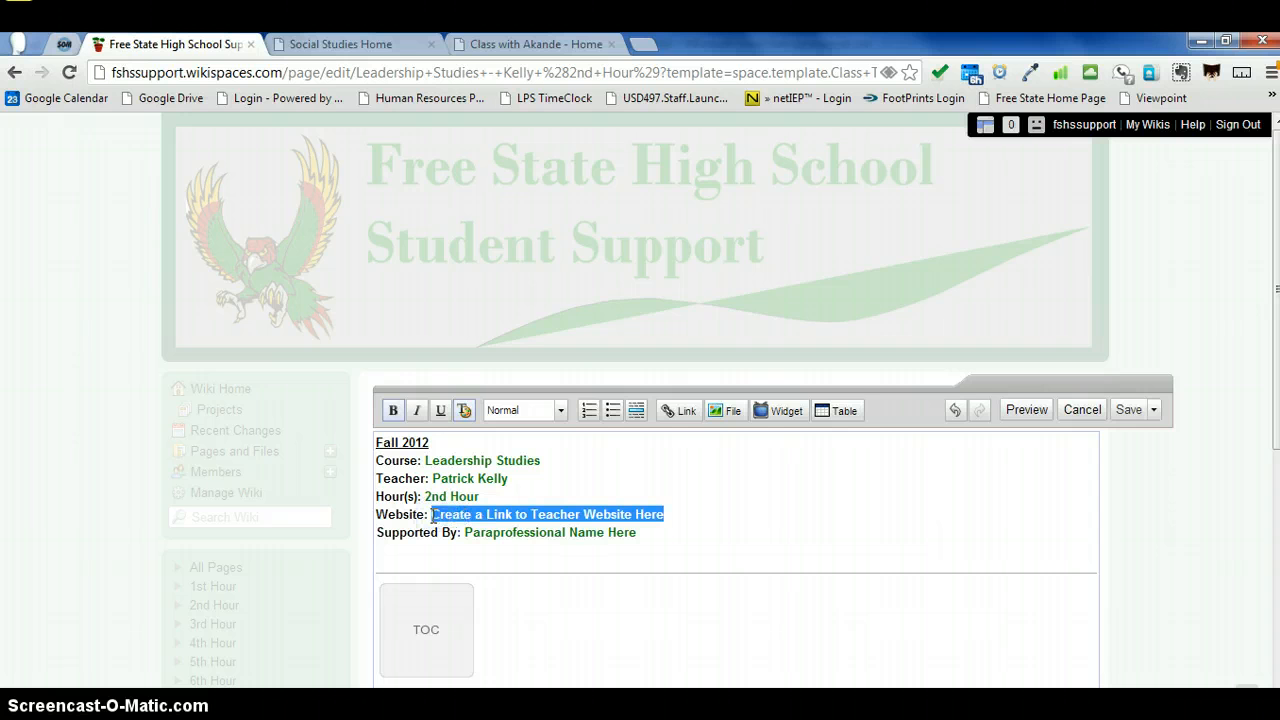
pyautogui.rightClick(432, 514)
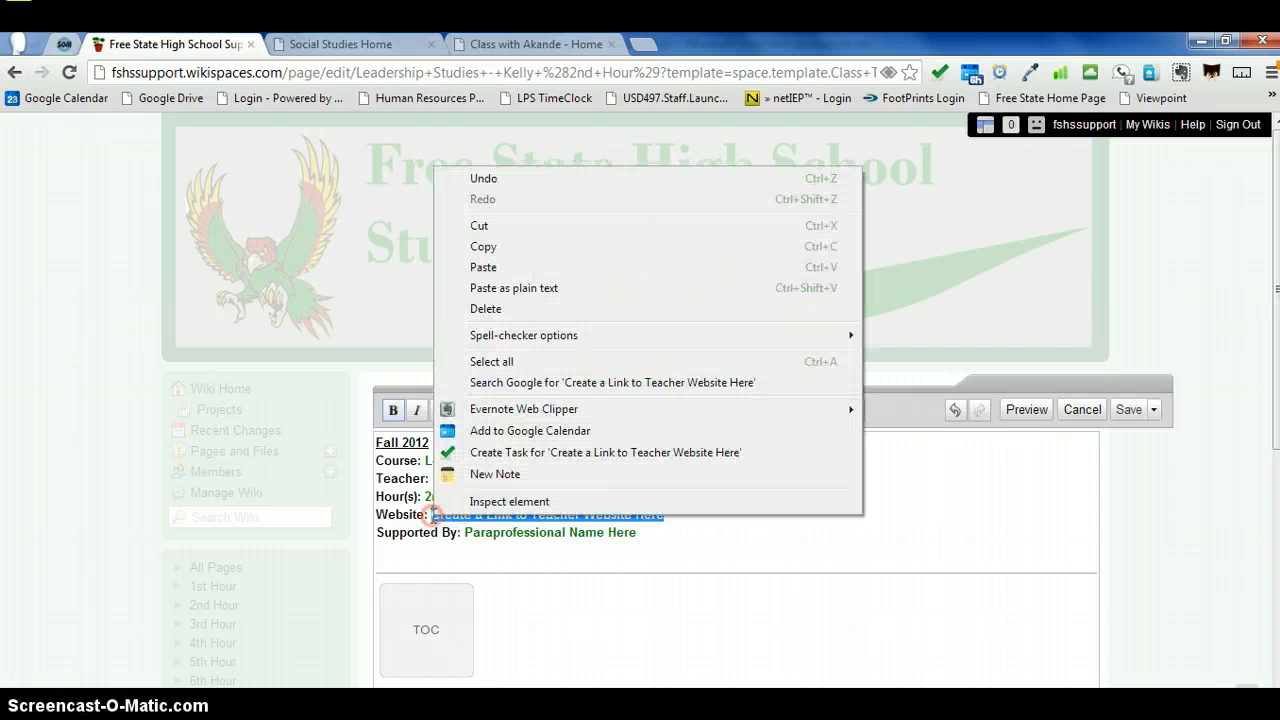
pyautogui.click(541, 272)
pyautogui.scroll(-3, 543, 272)
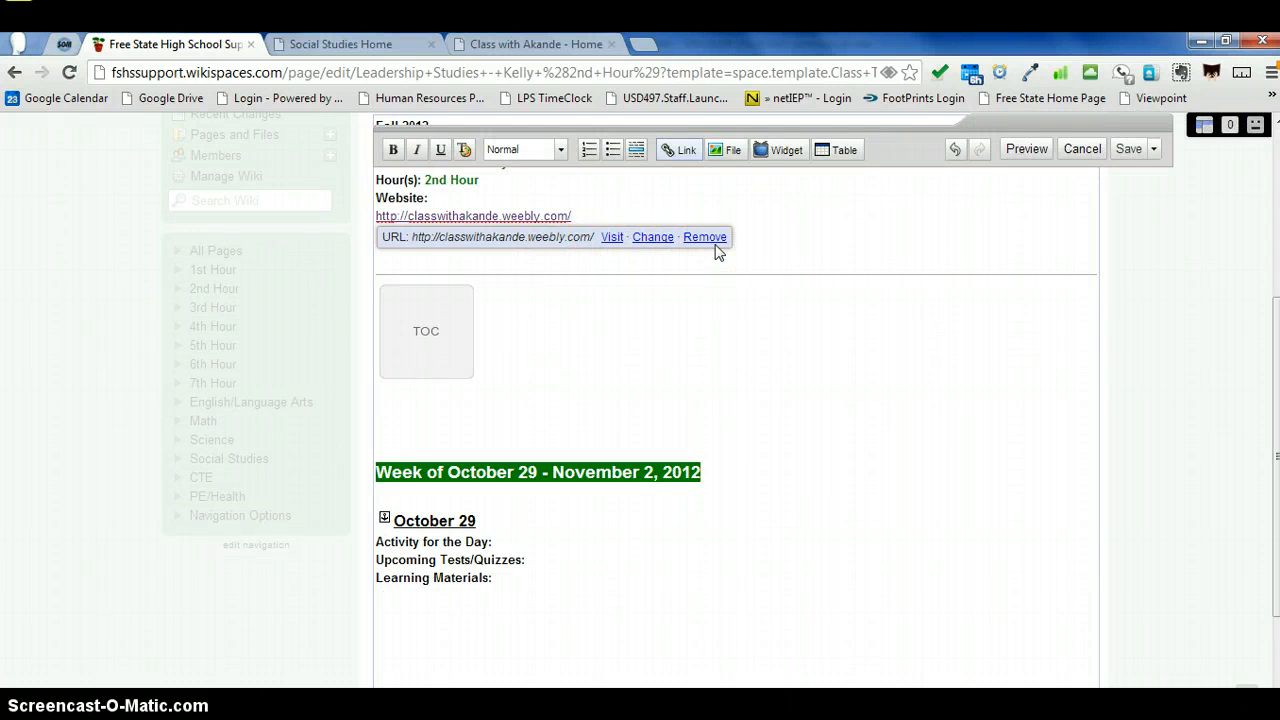
pyautogui.press('Return')
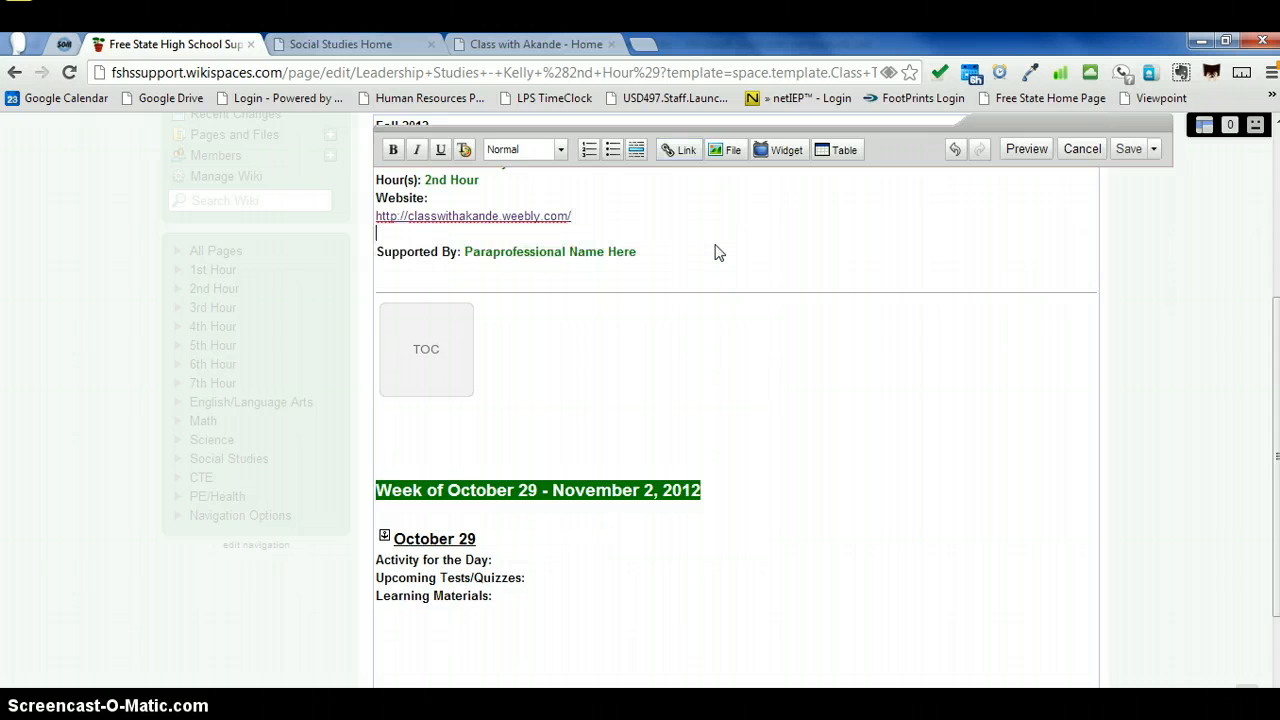
pyautogui.press('BackSpace')
# Step: Replace the Supported By placeholder with the paraprofessional's full name and save the page
pyautogui.click(796, 234)
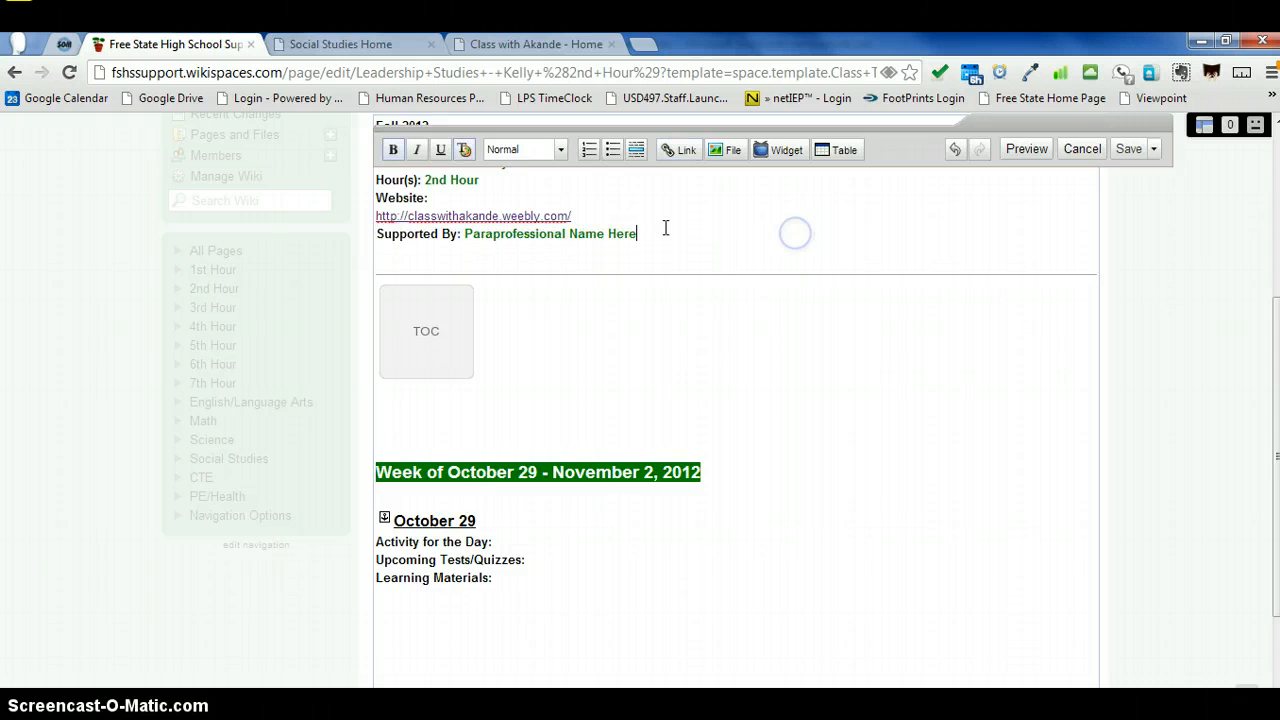
pyautogui.moveTo(650, 234); pyautogui.dragTo(466, 234)
pyautogui.write('Ki')
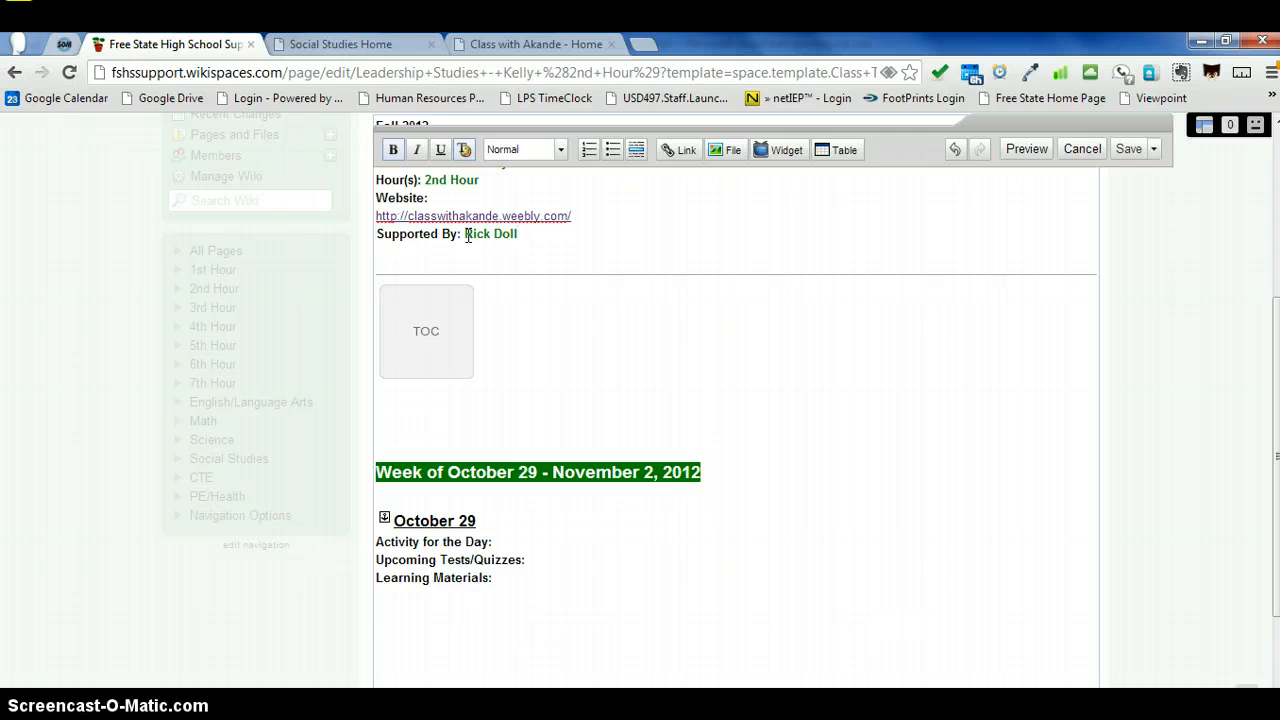
pyautogui.click(1143, 149)
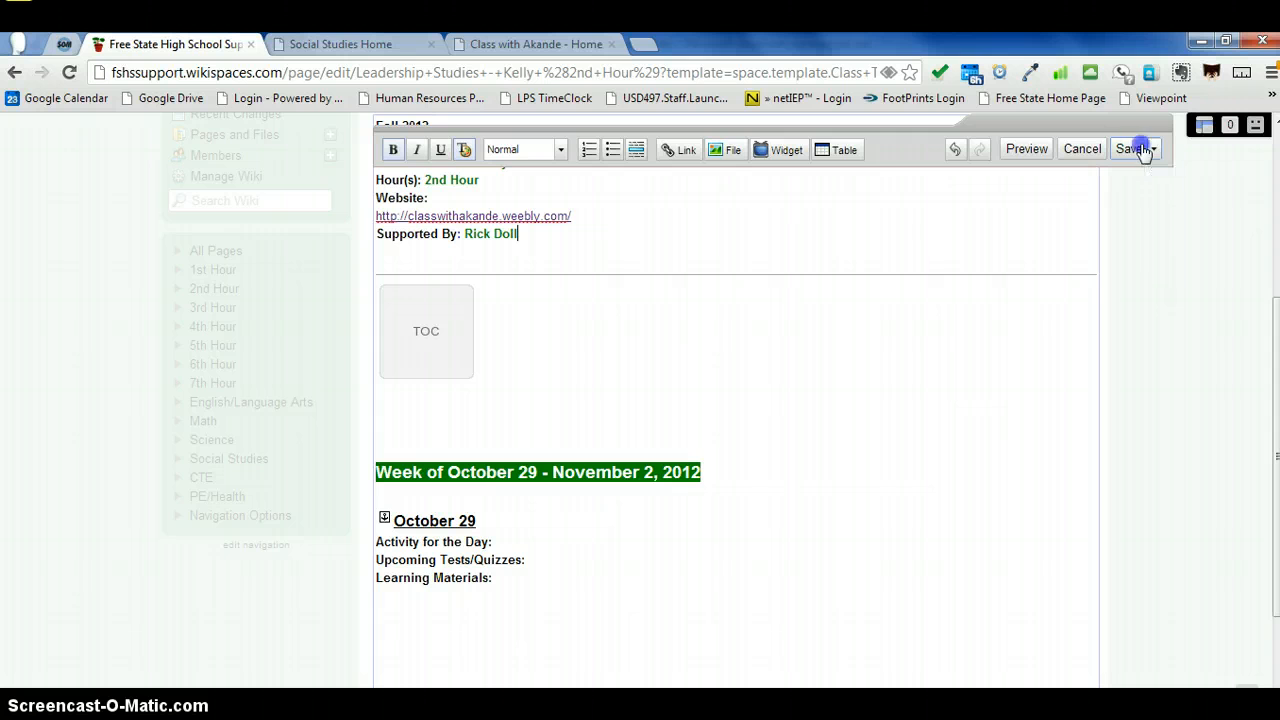